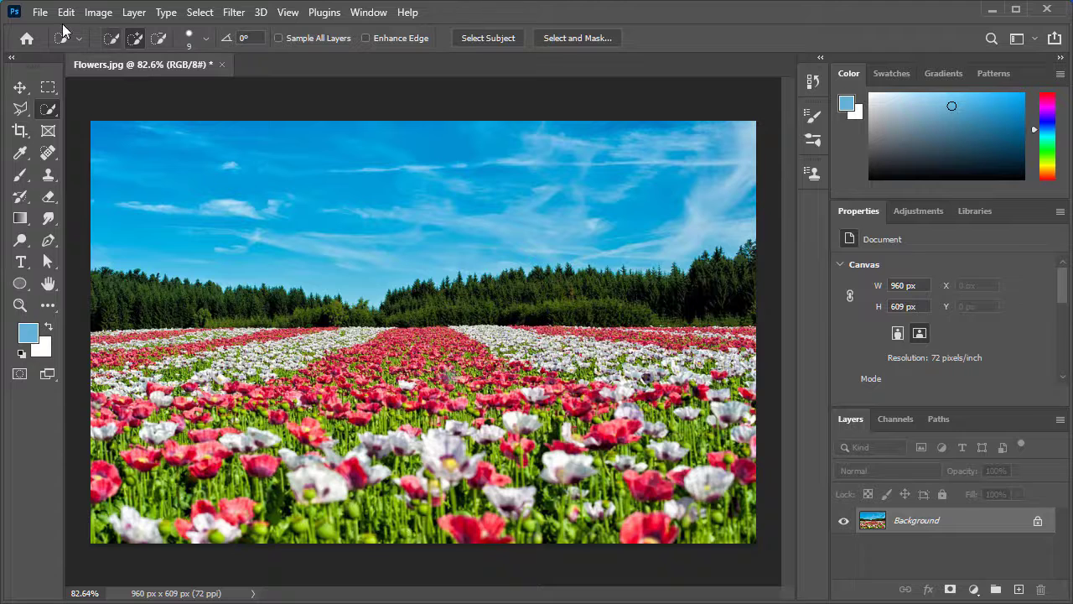
Step: Activate the Rectangular Marquee tool, leaving Flowers.jpg unchanged
click(40, 12)
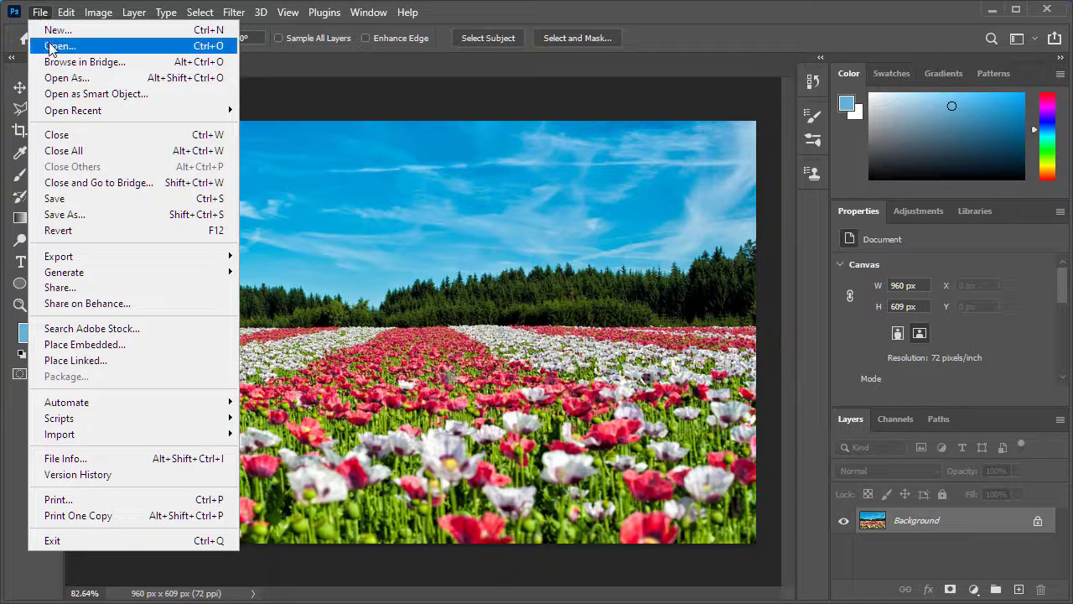
click(703, 38)
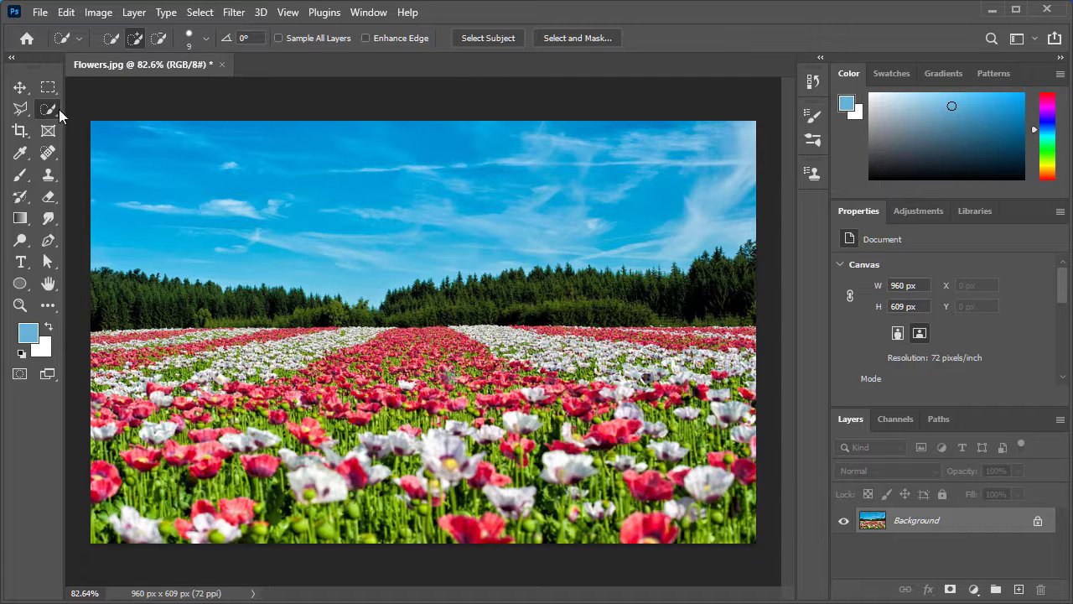
click(51, 87)
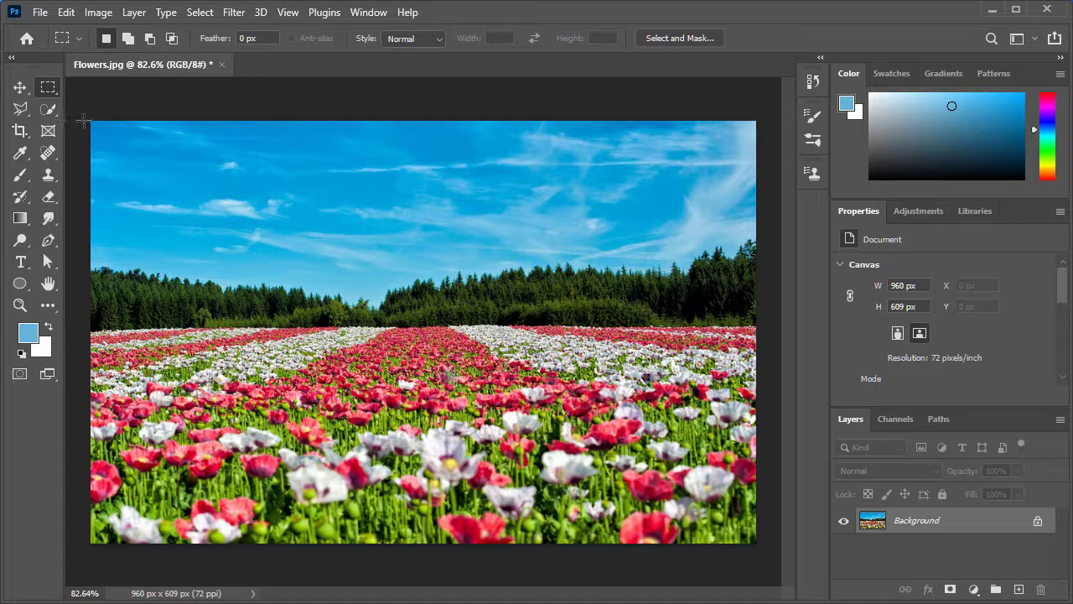
Step: Copy the 959 × 292 px sky-and-treeline band onto a new Layer 1
drag(90, 122, 757, 324)
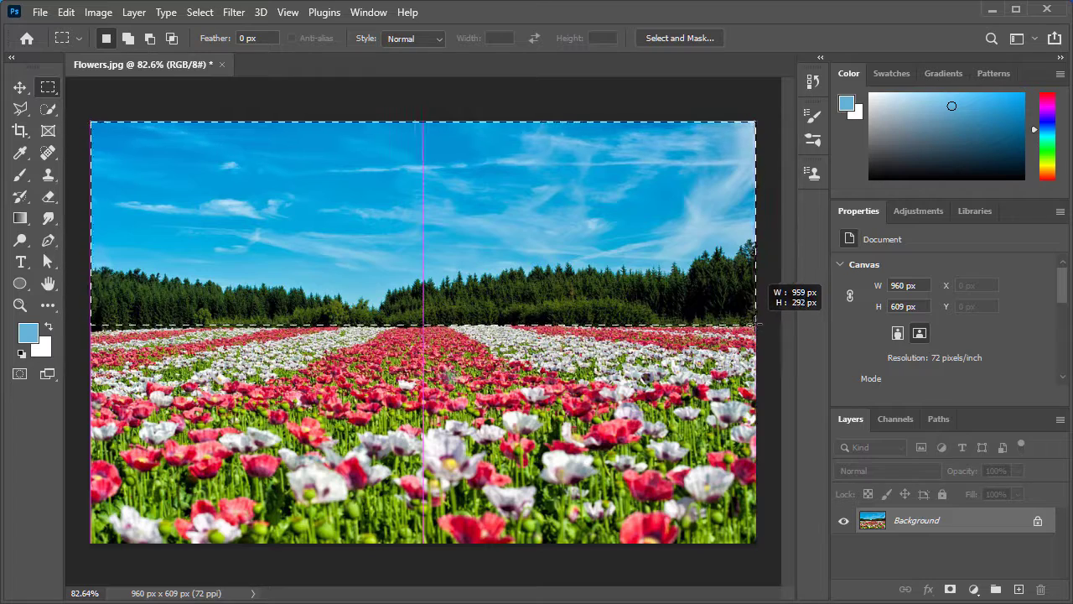
drag(757, 324, 756, 325)
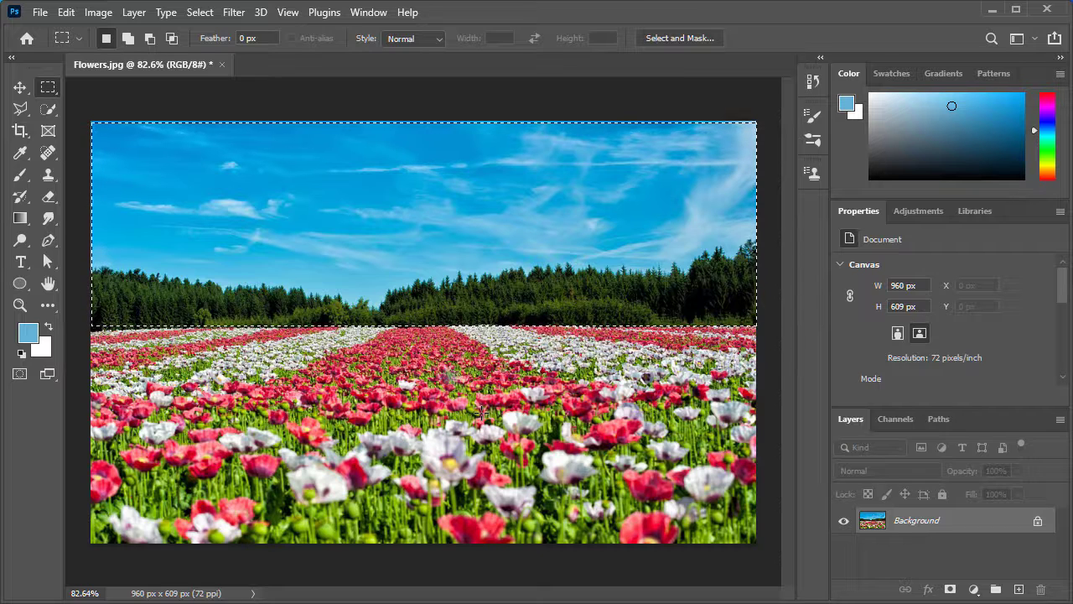
key(ctrl+j)
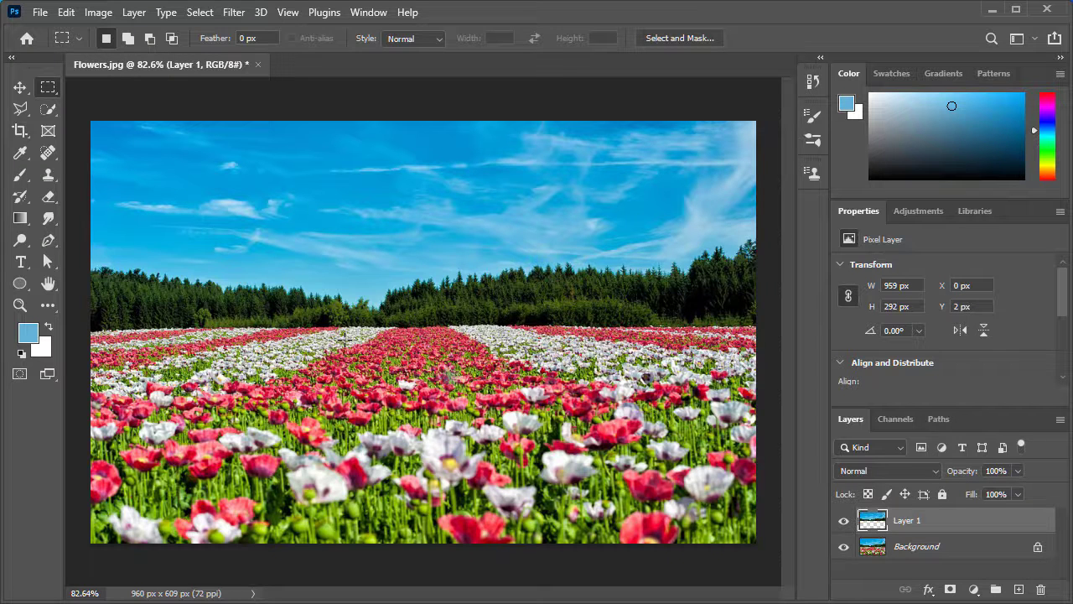
Step: Flip Layer 1 vertically and move it just below the treeline
key(ctrl+t)
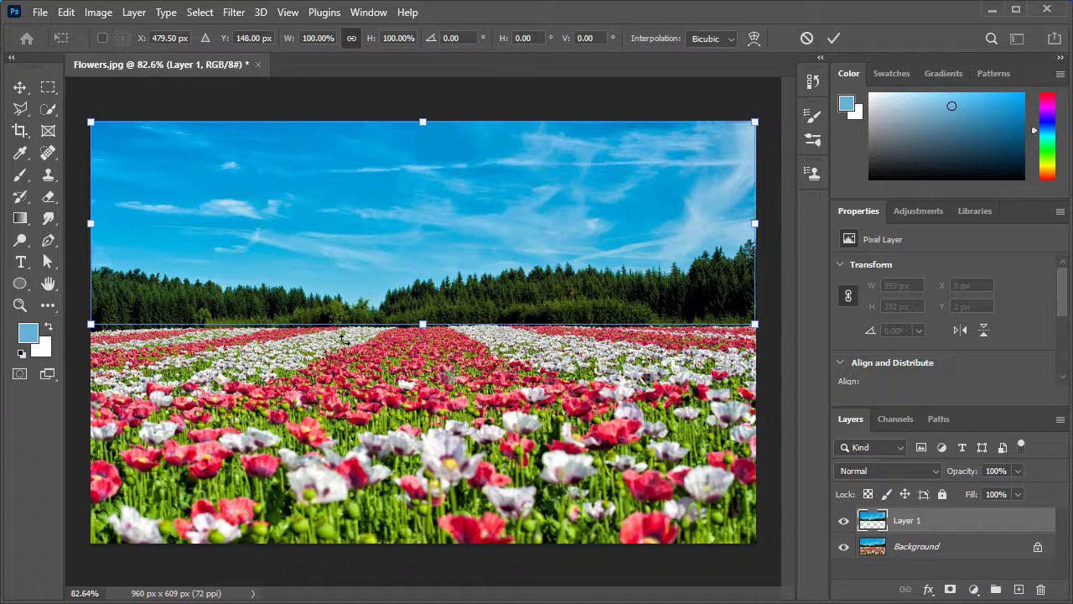
right_click(410, 207)
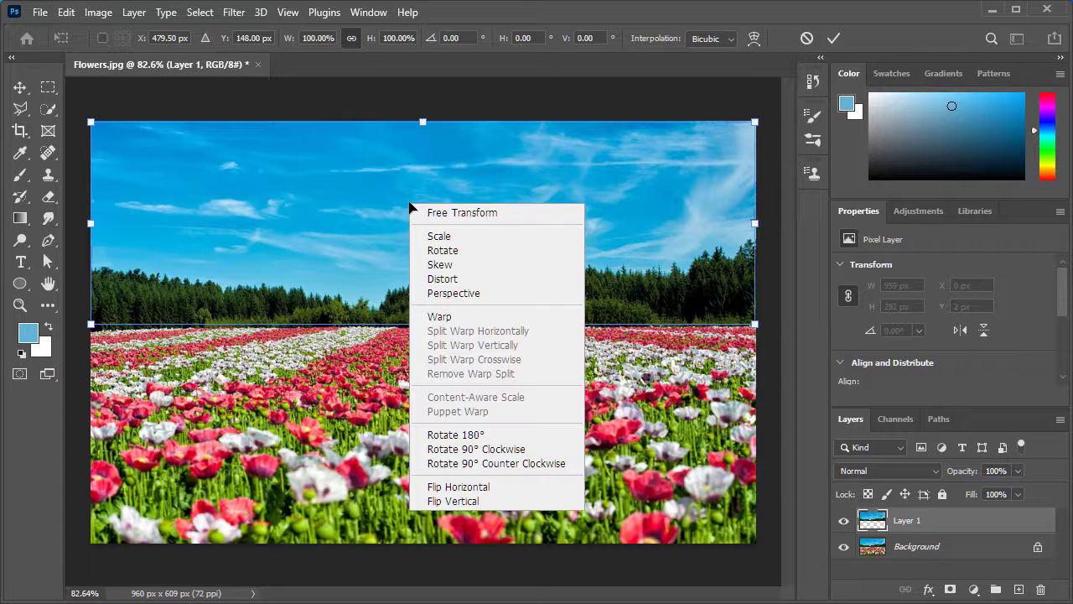
click(466, 503)
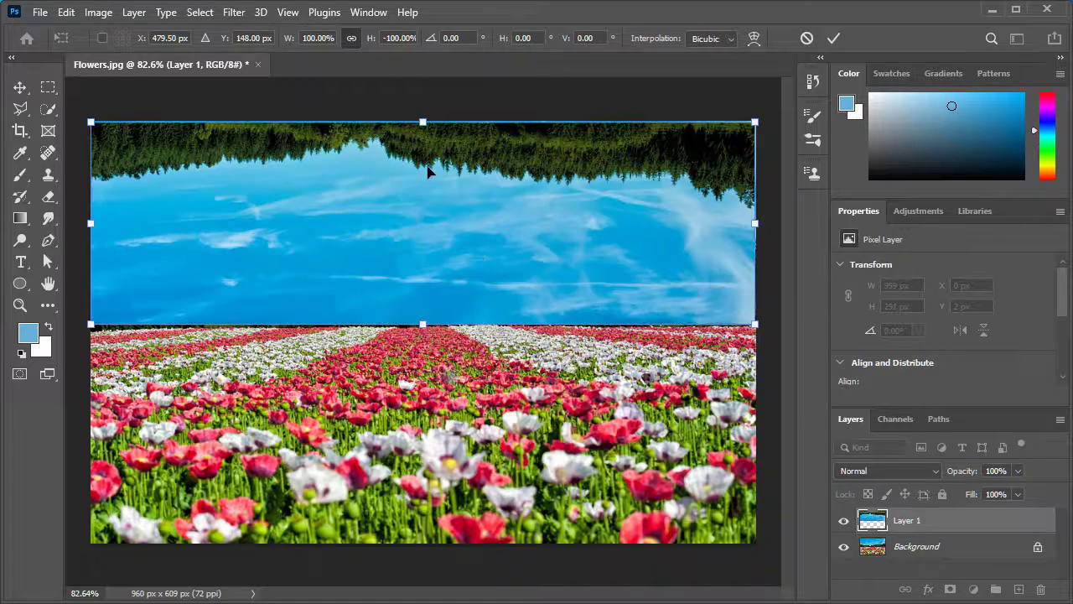
drag(427, 172, 432, 380)
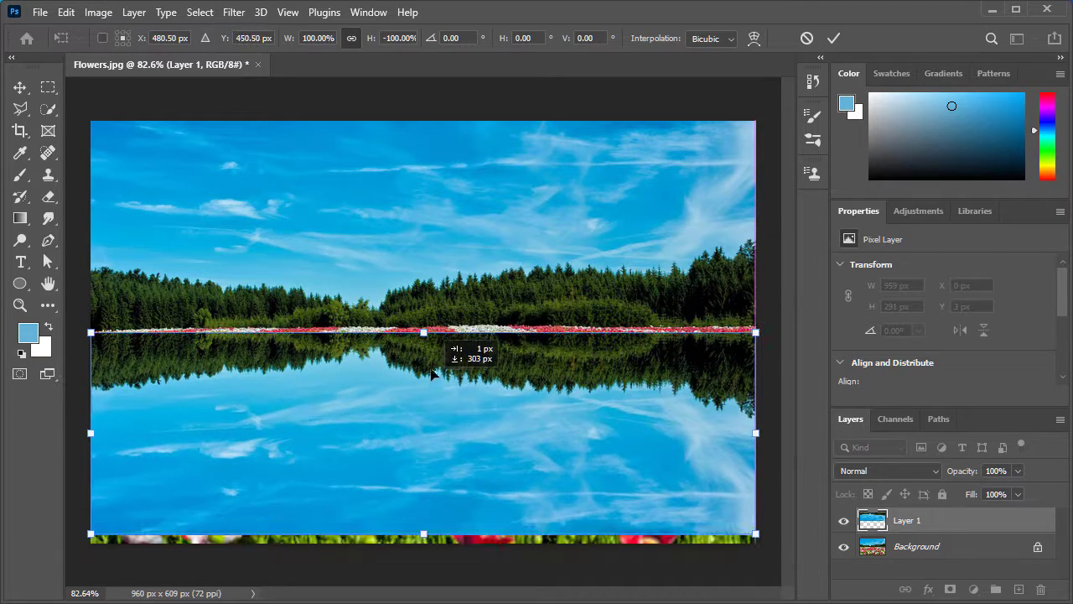
drag(432, 375, 430, 371)
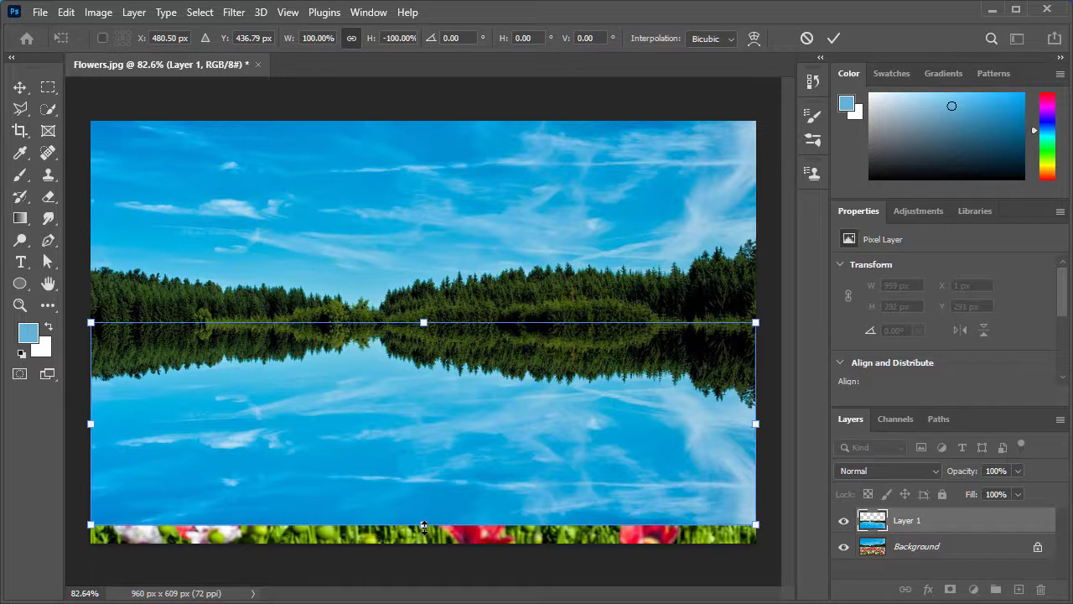
Step: Squash the flipped layer into a 959 × 99 px reflection strip and apply the transform
drag(424, 525, 423, 546)
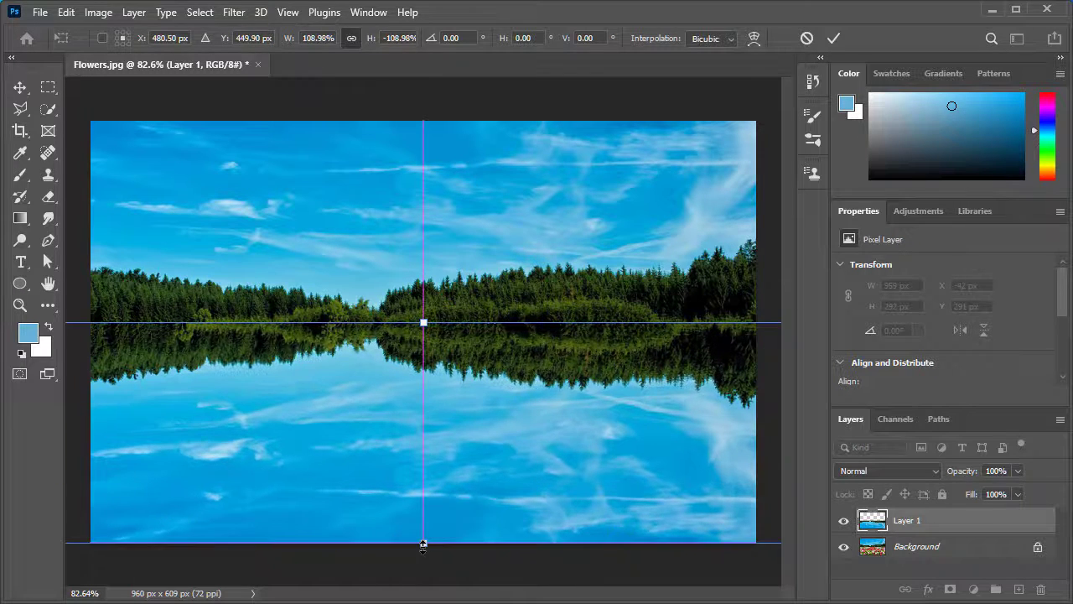
key(ctrl+z)
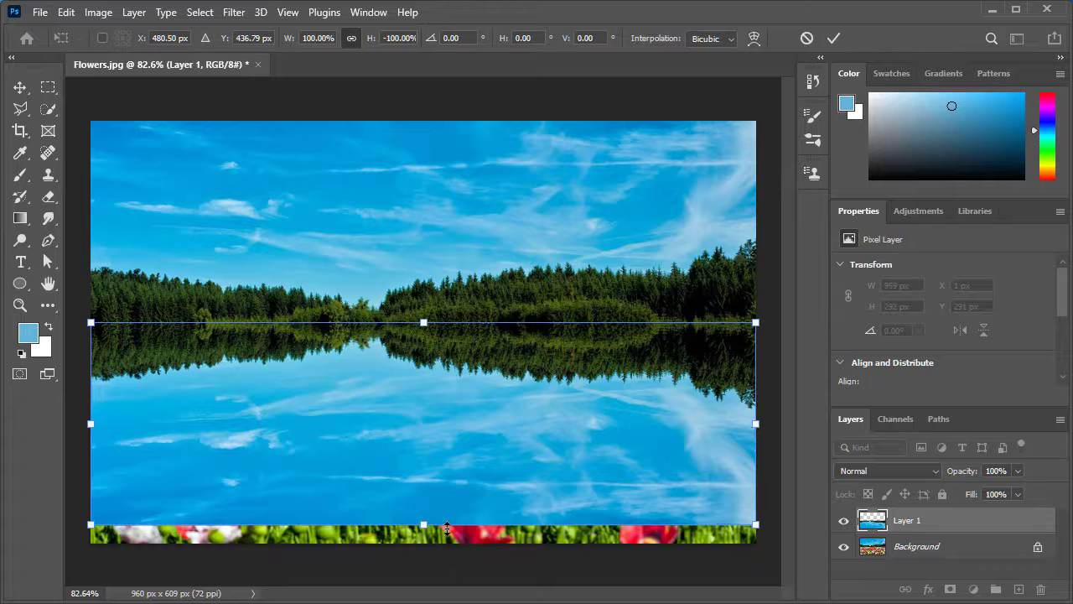
drag(424, 521, 424, 391)
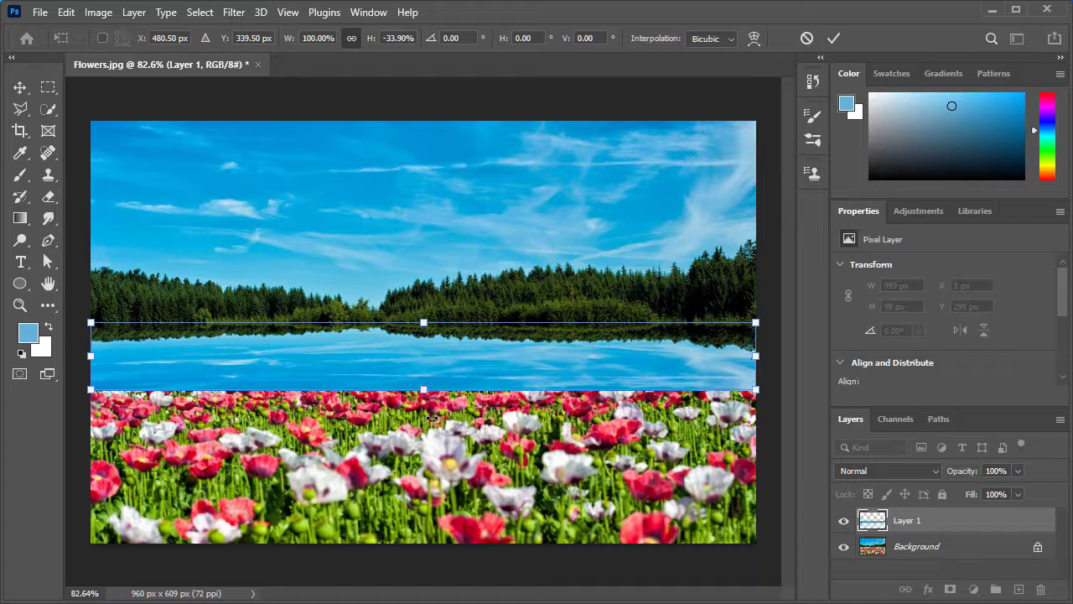
key(Return)
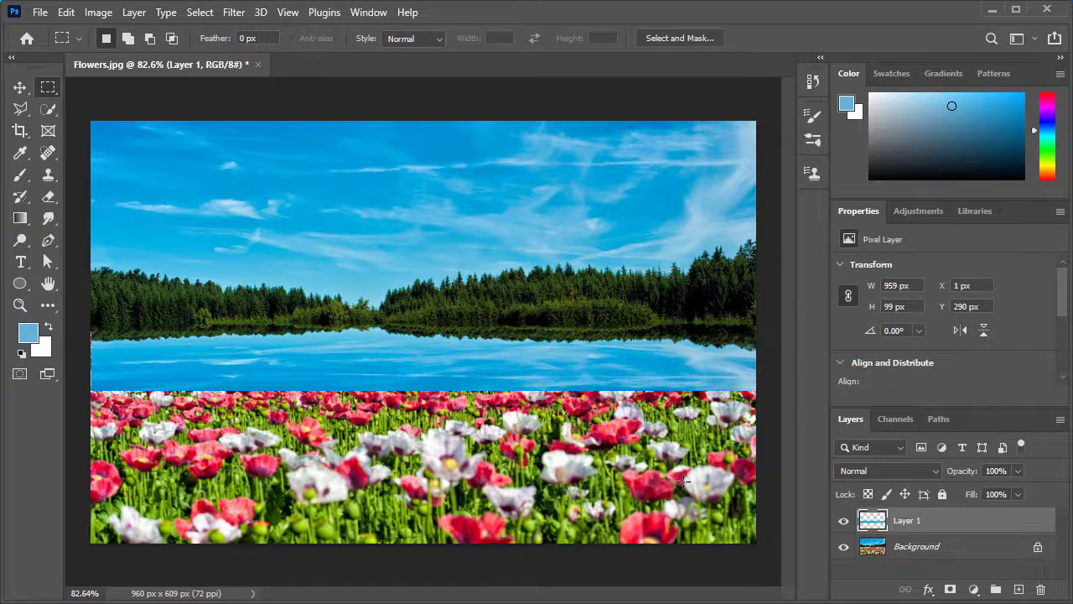
Step: Zoom the canvas and activate the Clone Stamp tool with Layer 1 targeted
scroll(488, 412, up, 1)
scroll(419, 402, up, 1)
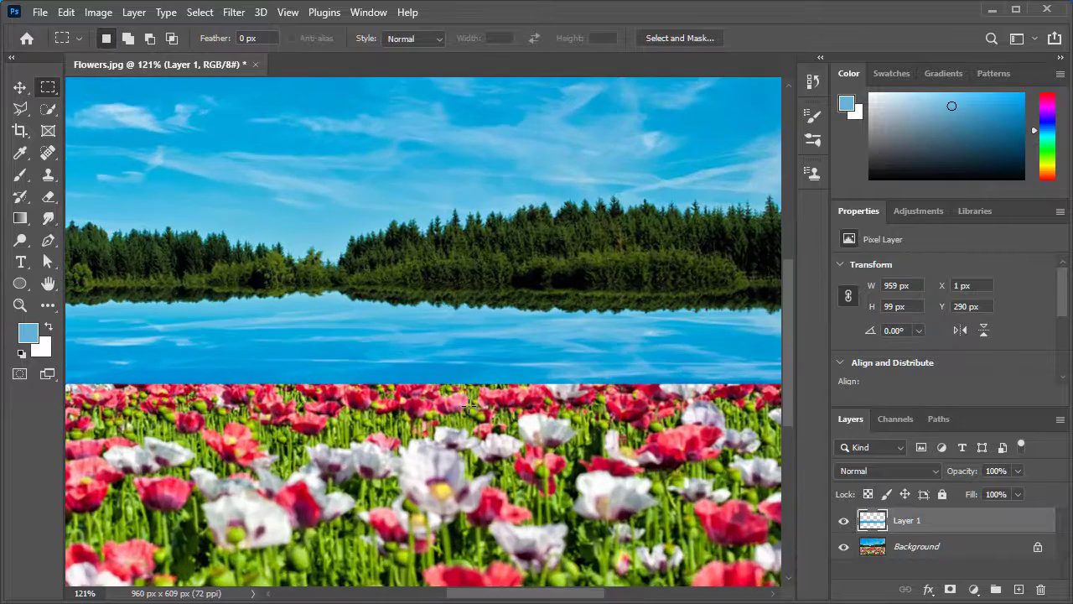
scroll(335, 394, down, 2)
scroll(252, 386, down, 1)
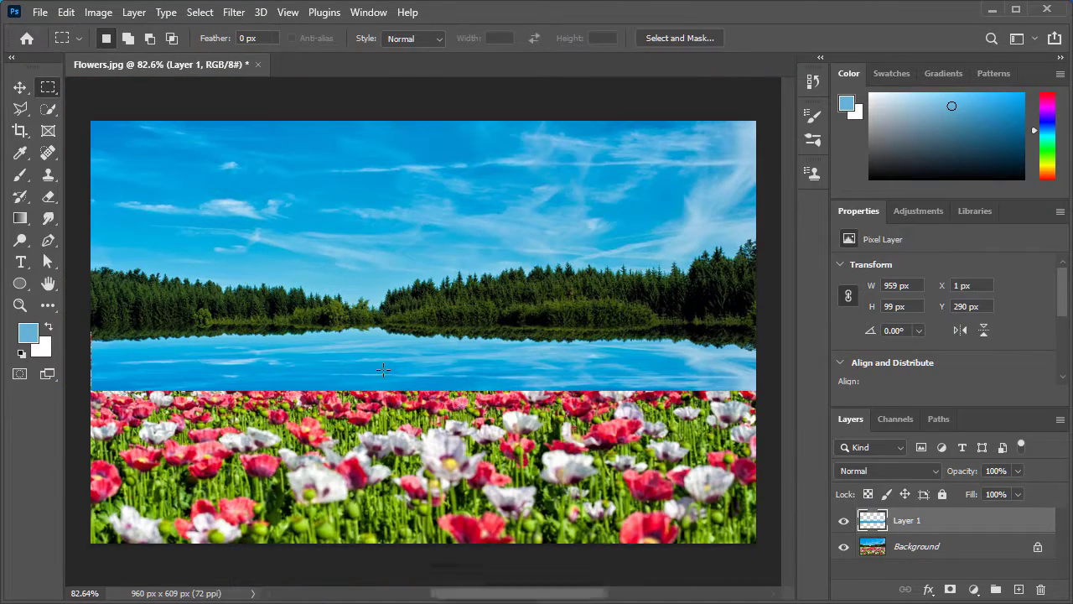
scroll(384, 370, up, 1)
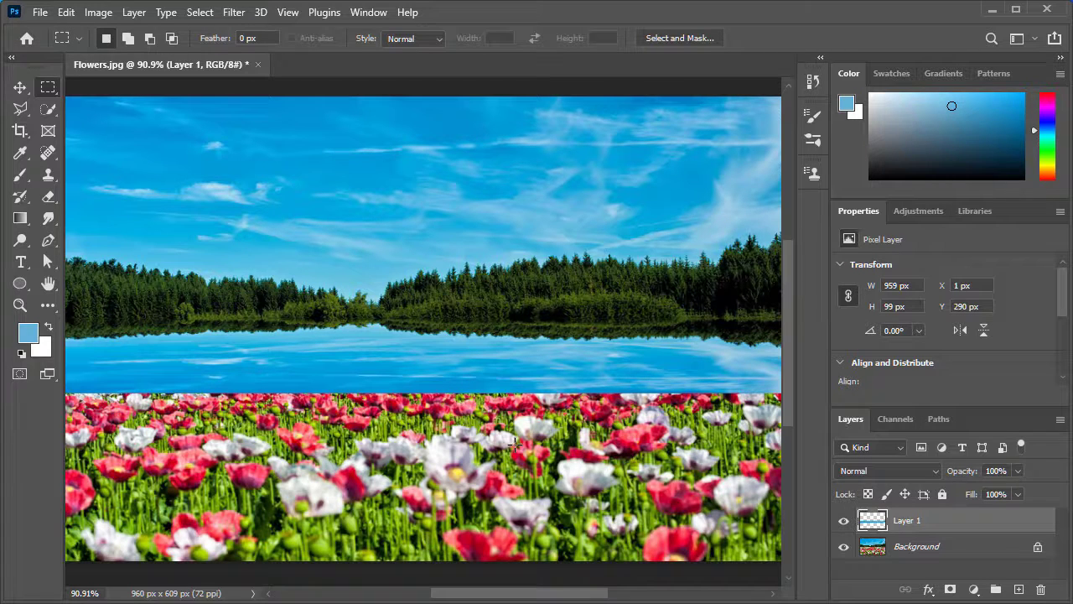
click(52, 180)
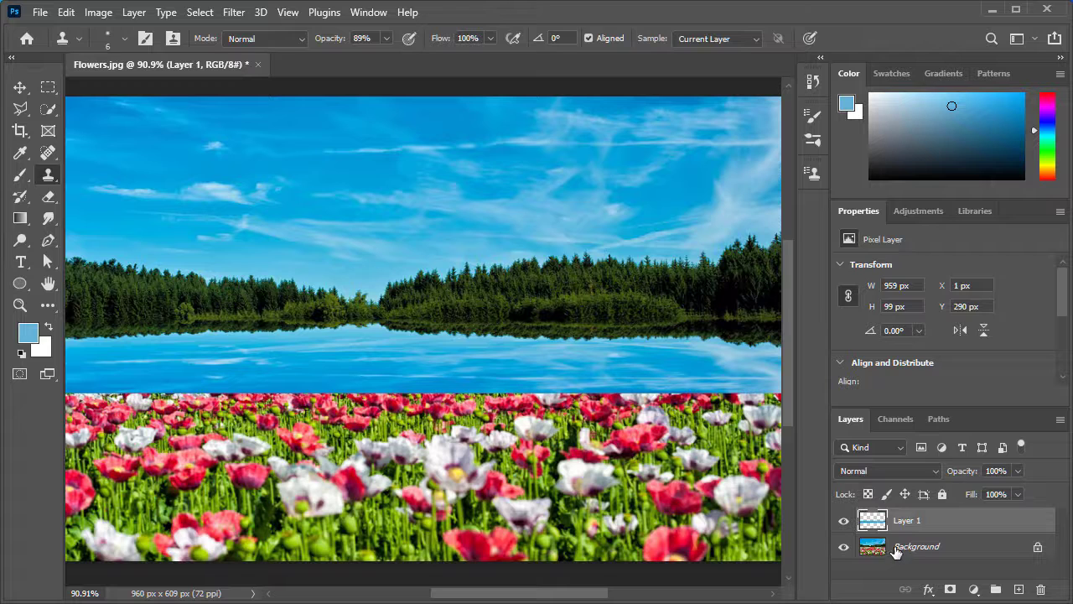
click(923, 552)
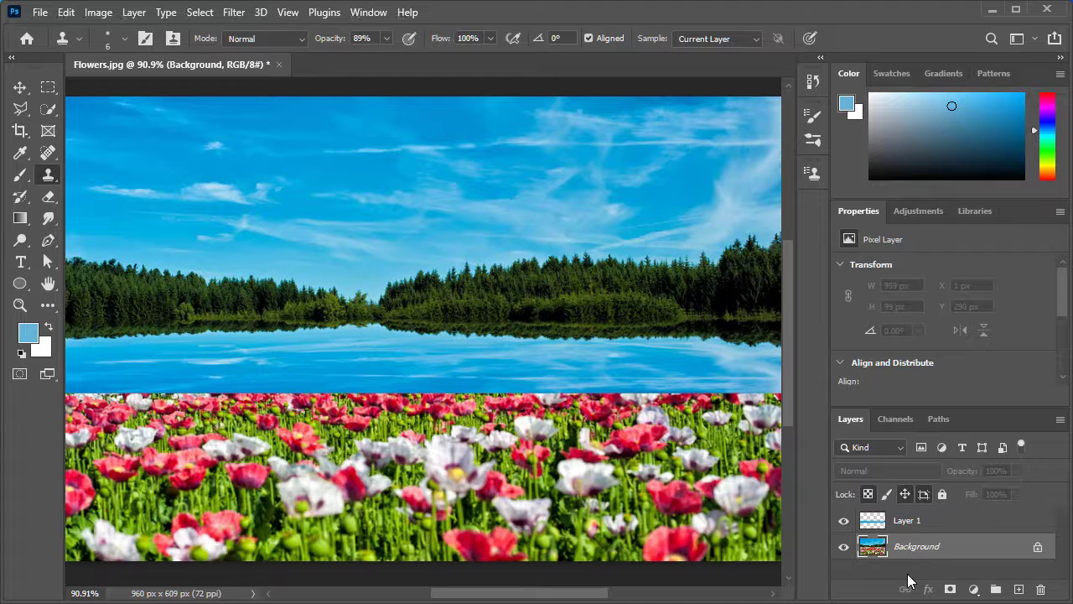
click(906, 527)
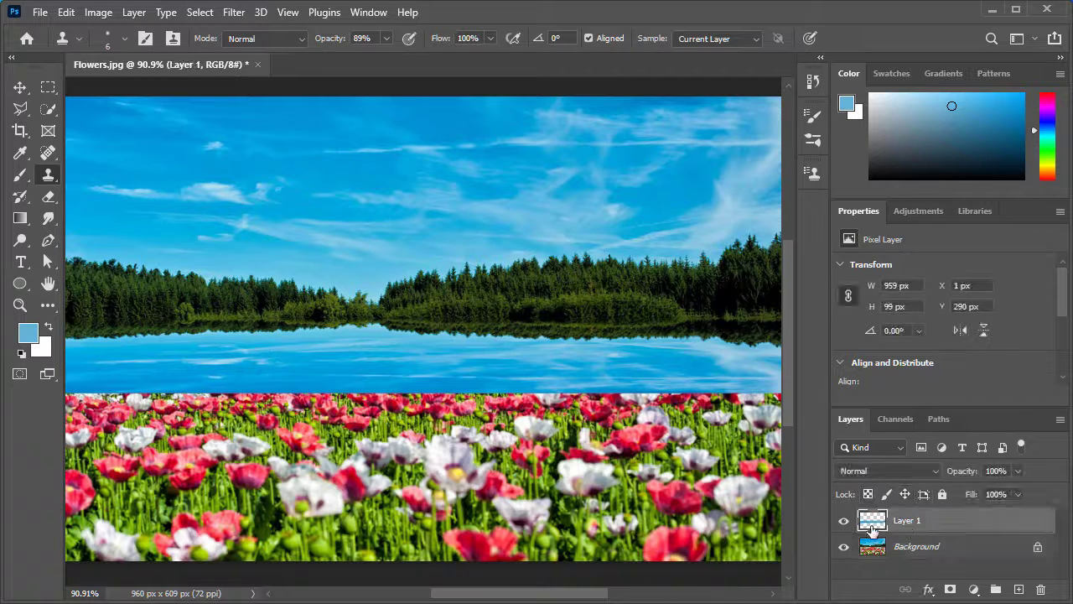
Step: Set the clone brush size and paint cloned flowers along the water strip's lower edge
alt+right_click(94, 401)
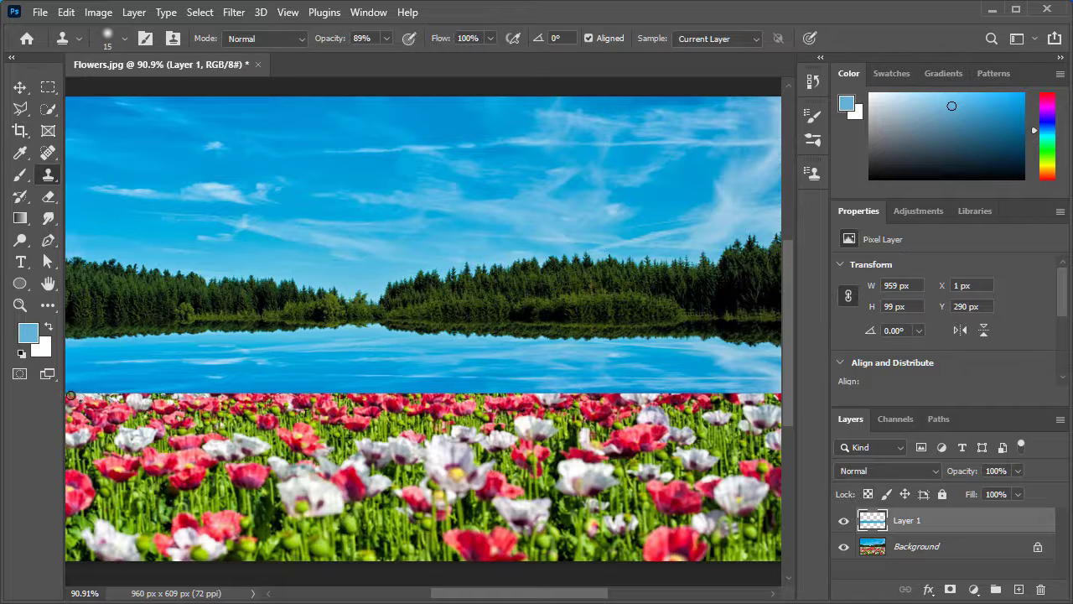
mouse_move(71, 392)
mouse_down()
mouse_move(290, 402)
mouse_move(315, 391)
mouse_move(747, 388)
mouse_up()
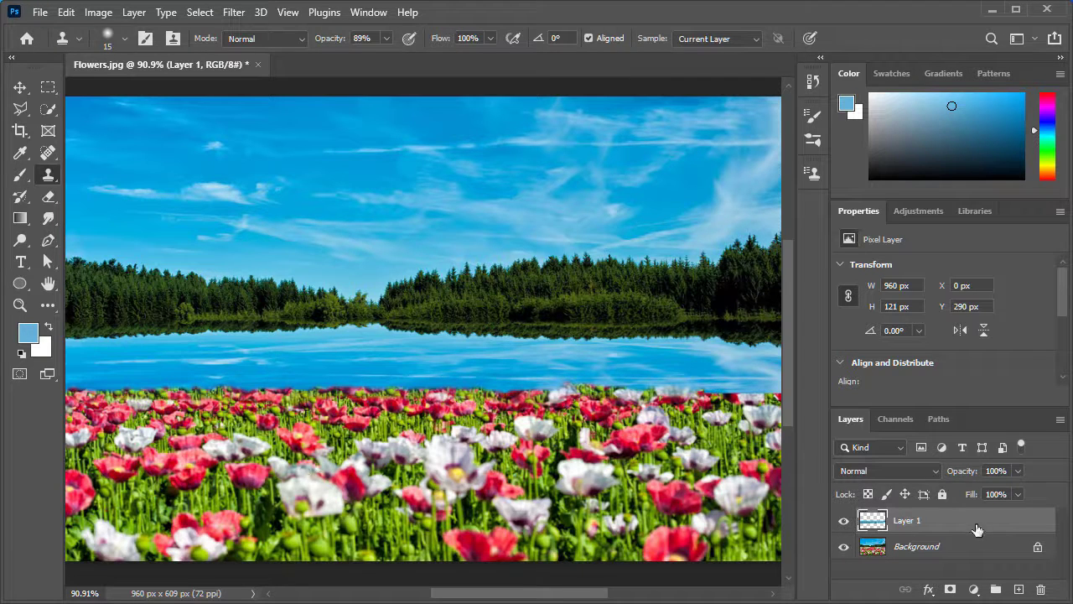
click(904, 550)
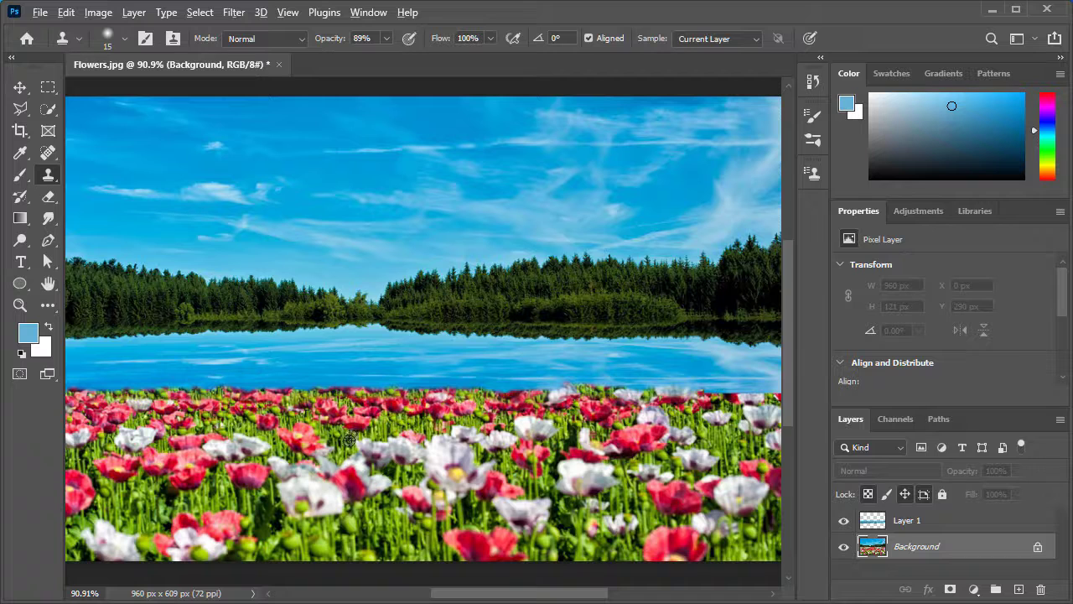
Step: Clone flowers over the right waterline, then resample flowers from the Background
click(914, 527)
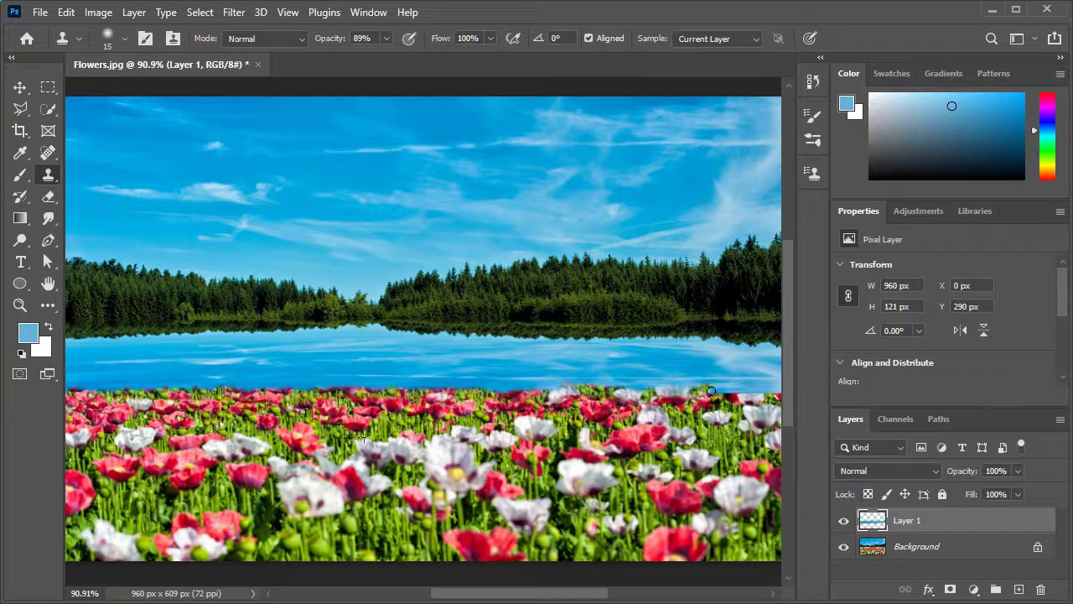
drag(710, 391, 776, 397)
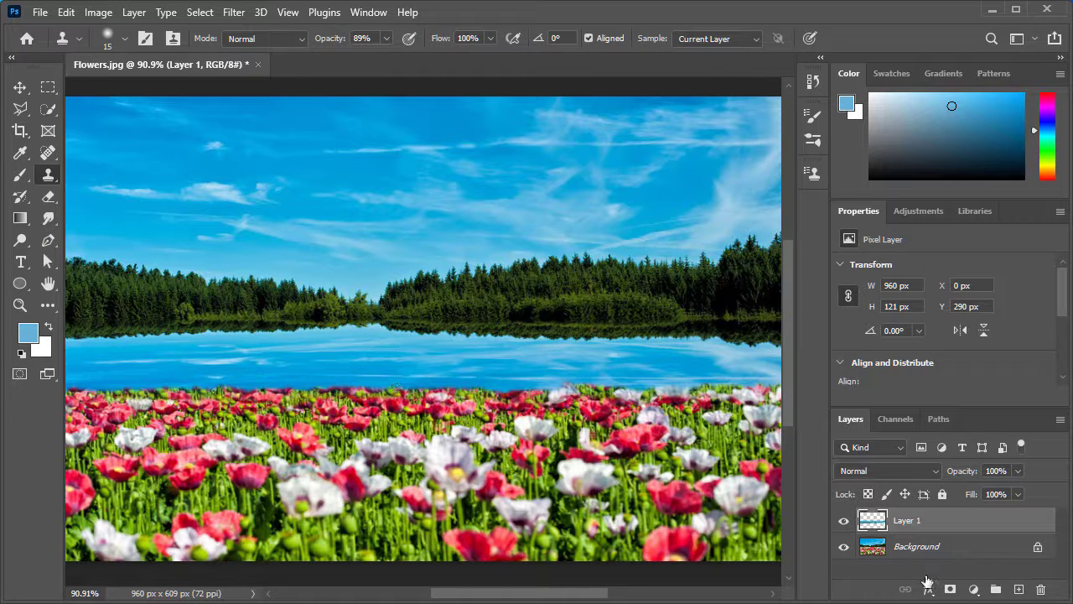
click(910, 557)
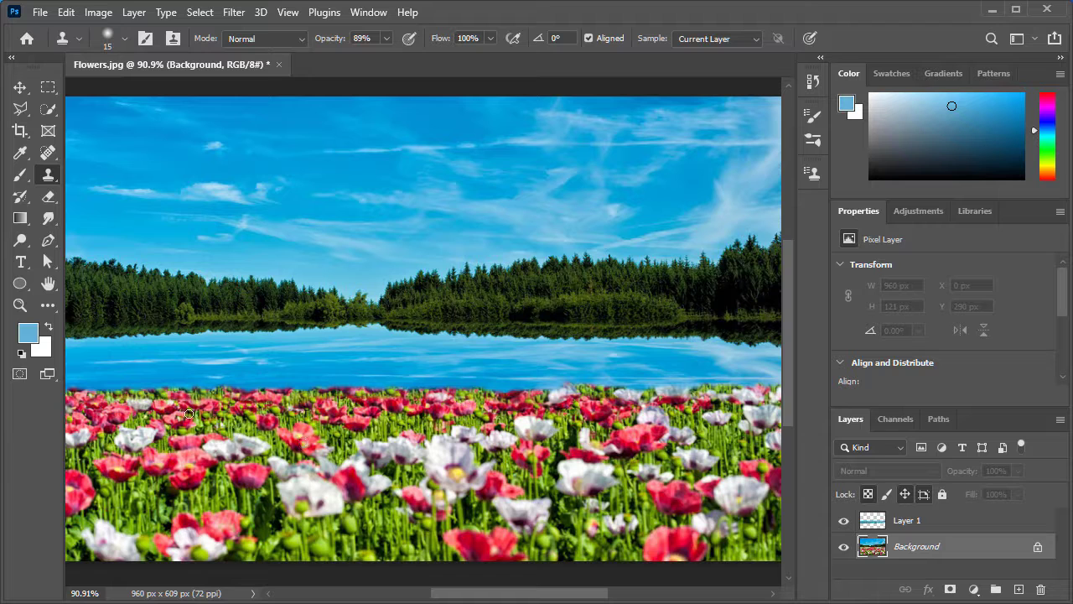
alt+click(162, 410)
Step: Clone the flower band along the whole horizon on Layer 1, extending it rightward
click(938, 524)
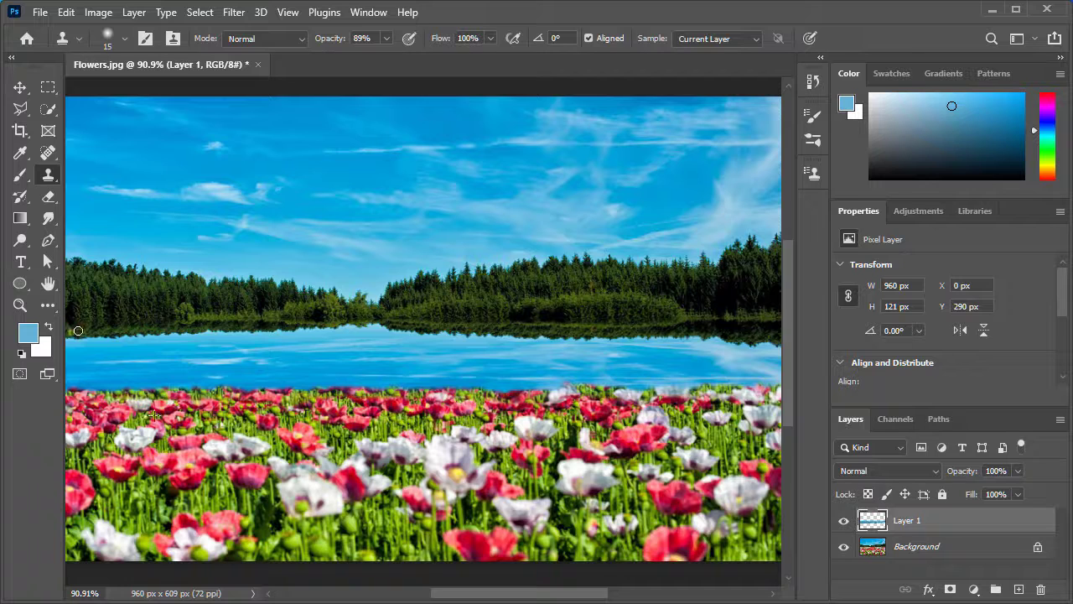
drag(77, 330, 502, 330)
drag(512, 328, 705, 330)
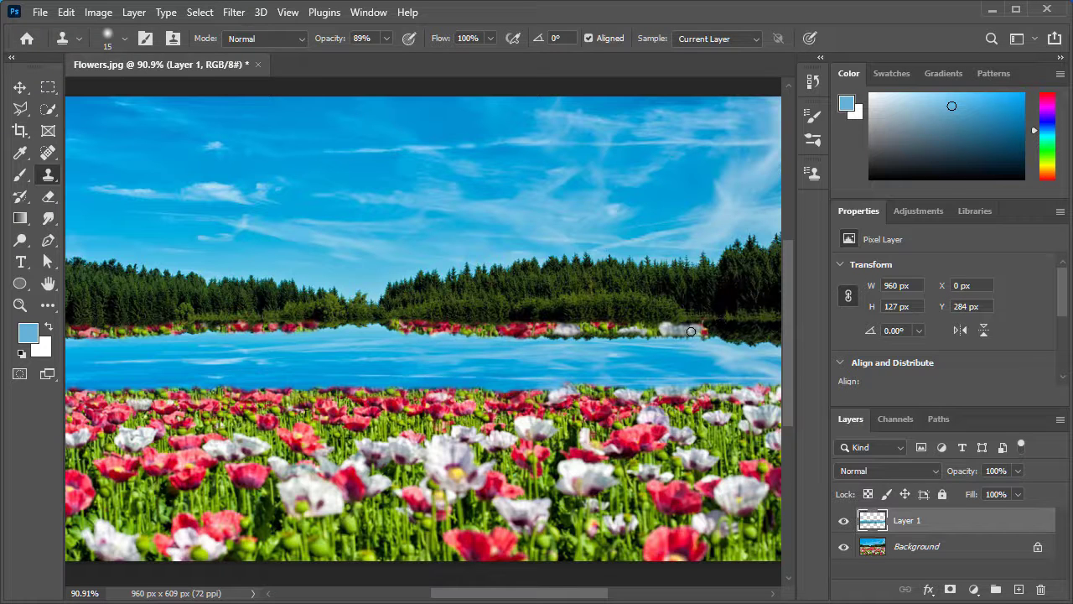
click(927, 552)
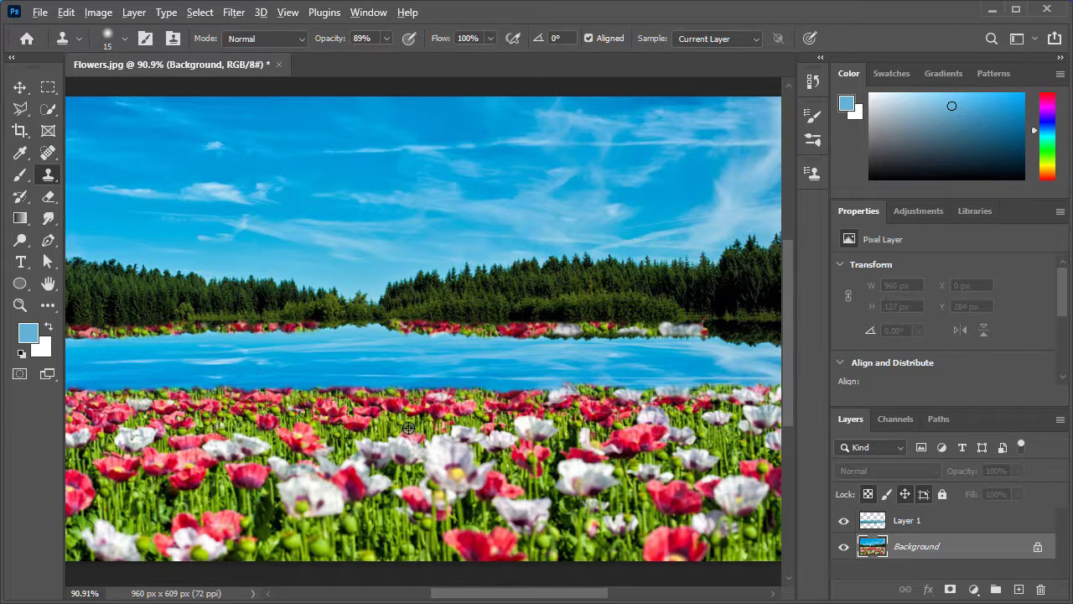
click(908, 526)
drag(708, 330, 780, 337)
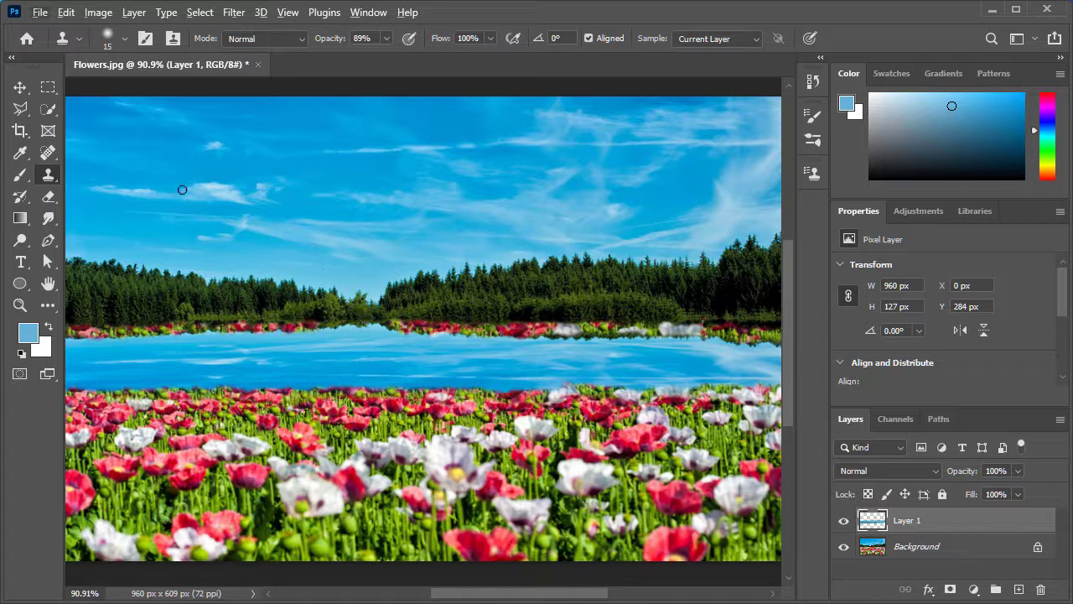
Step: Select the blue water strip with the Quick Selection tool
click(48, 109)
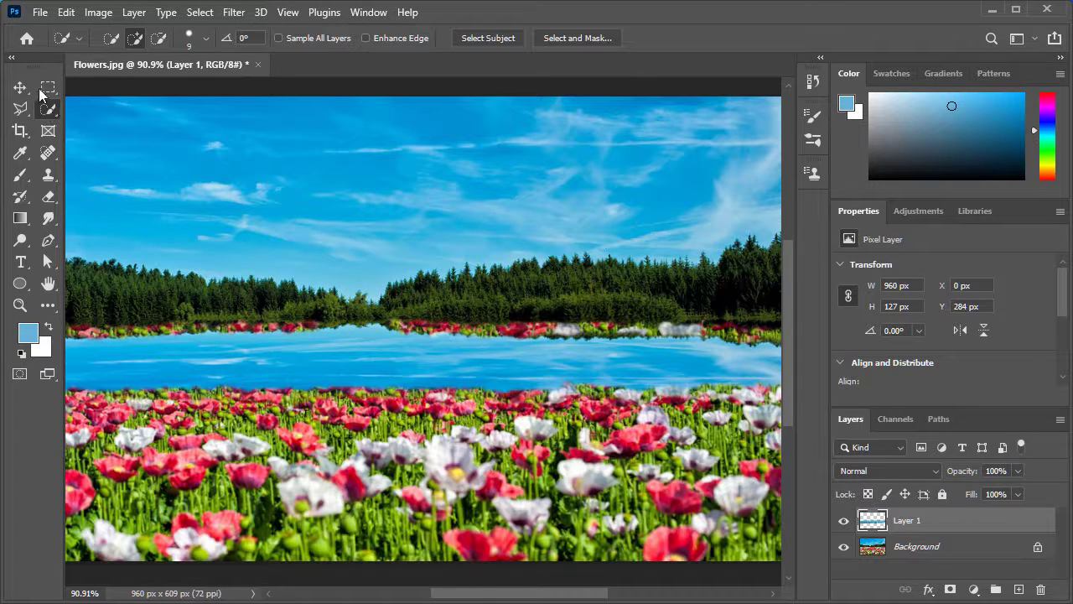
right_click(46, 108)
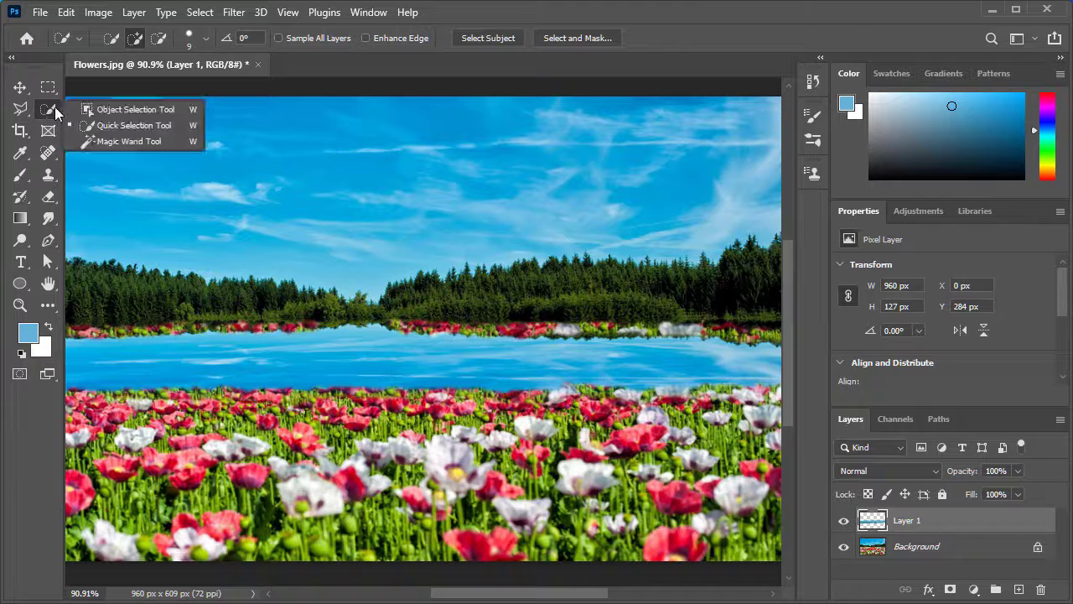
click(122, 128)
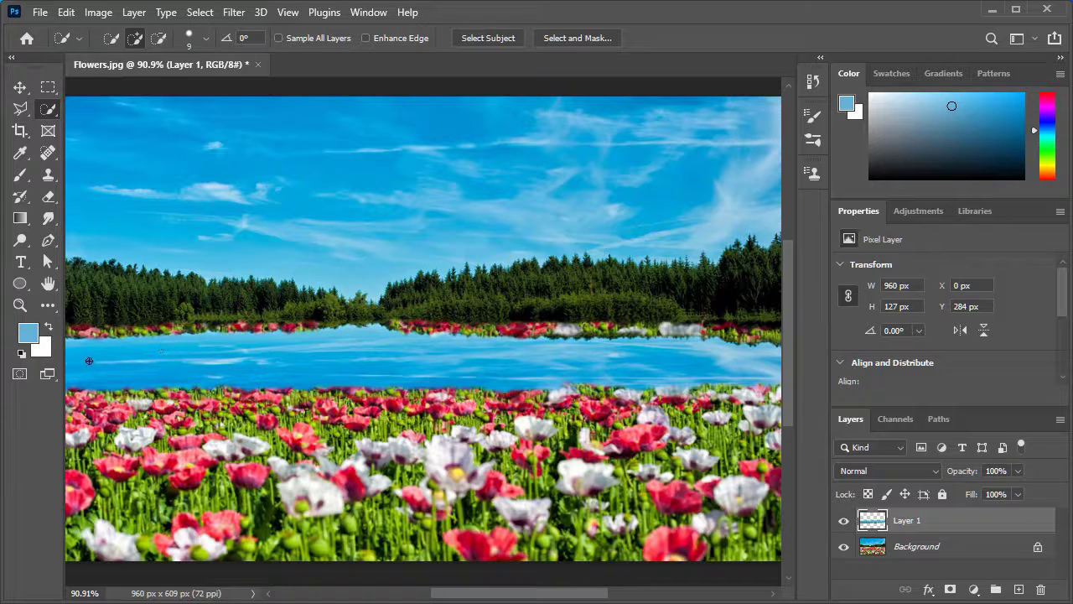
drag(89, 361, 739, 363)
scroll(567, 404, up, 1)
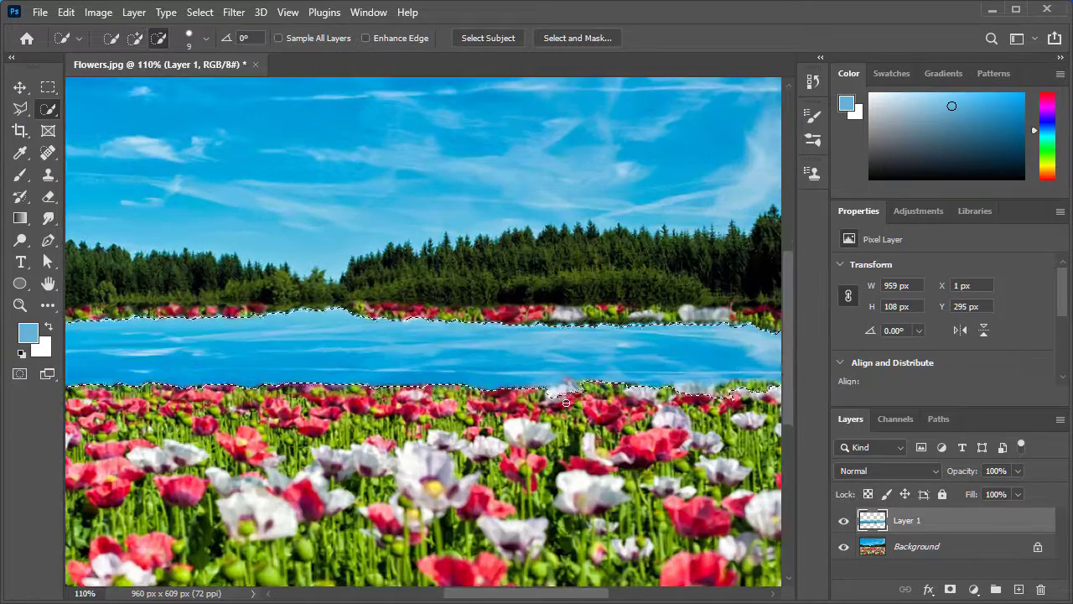
scroll(567, 403, down, 1)
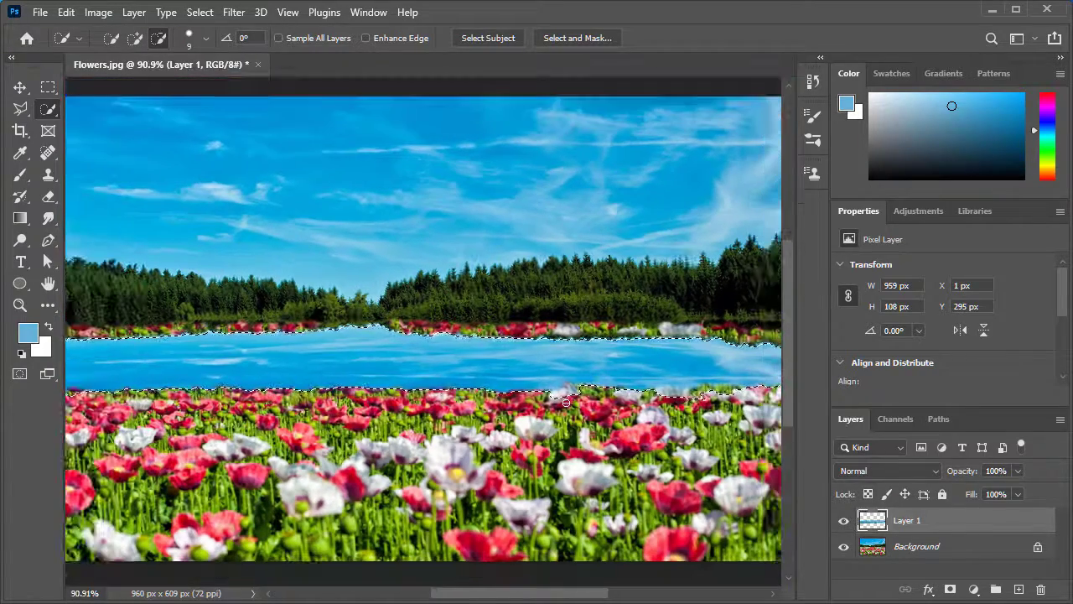
scroll(411, 343, down, 1)
scroll(252, 369, up, 1)
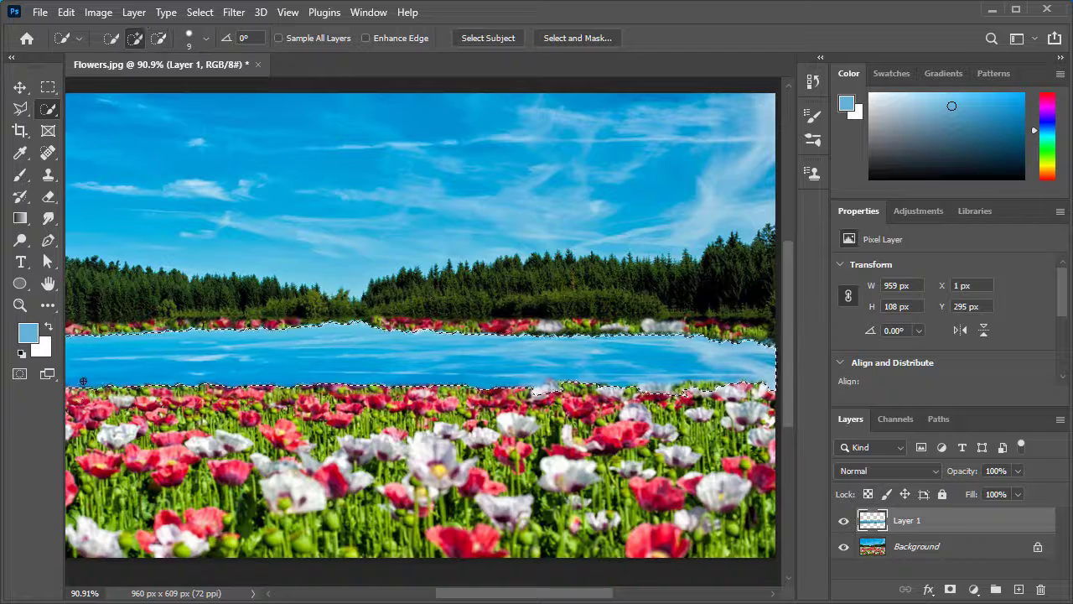
Step: Trim the water selection to the flower lines, leaving a 959 × 106 px selection
key(alt)
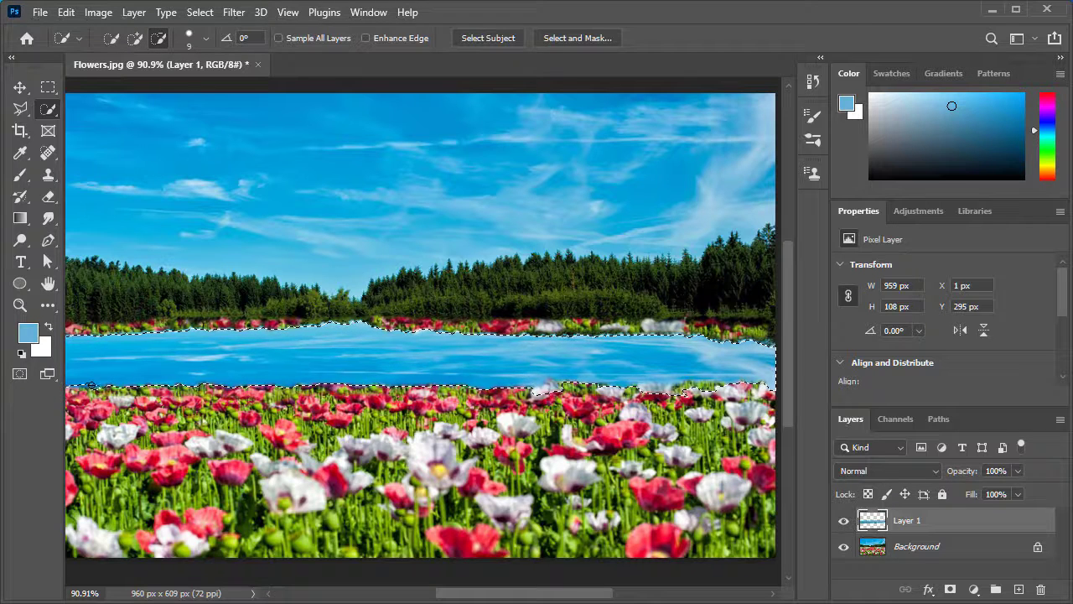
drag(90, 387, 183, 394)
click(409, 380)
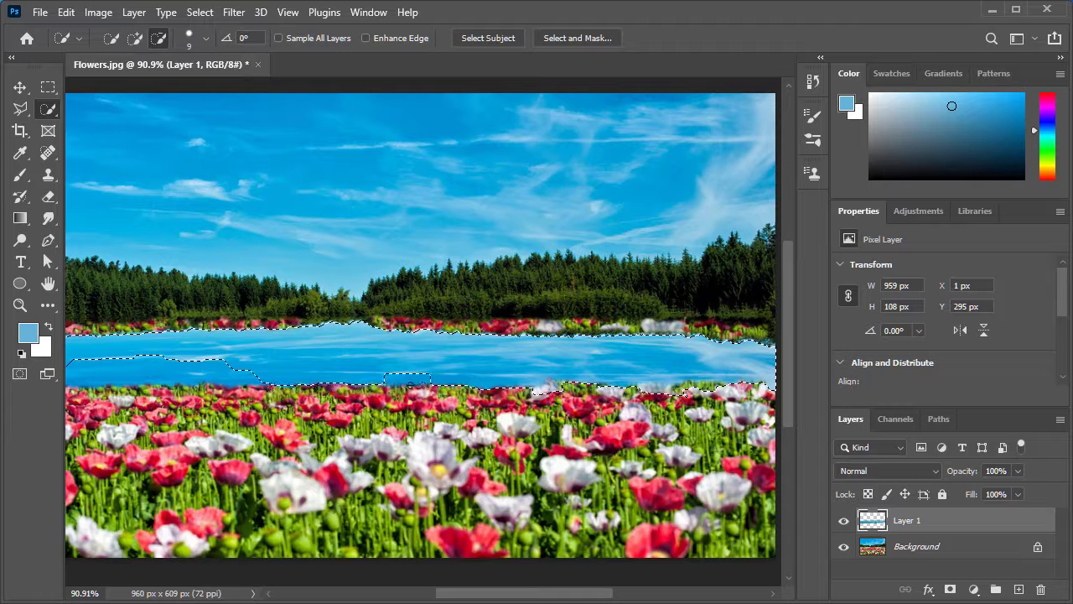
drag(463, 384, 524, 389)
drag(640, 390, 780, 386)
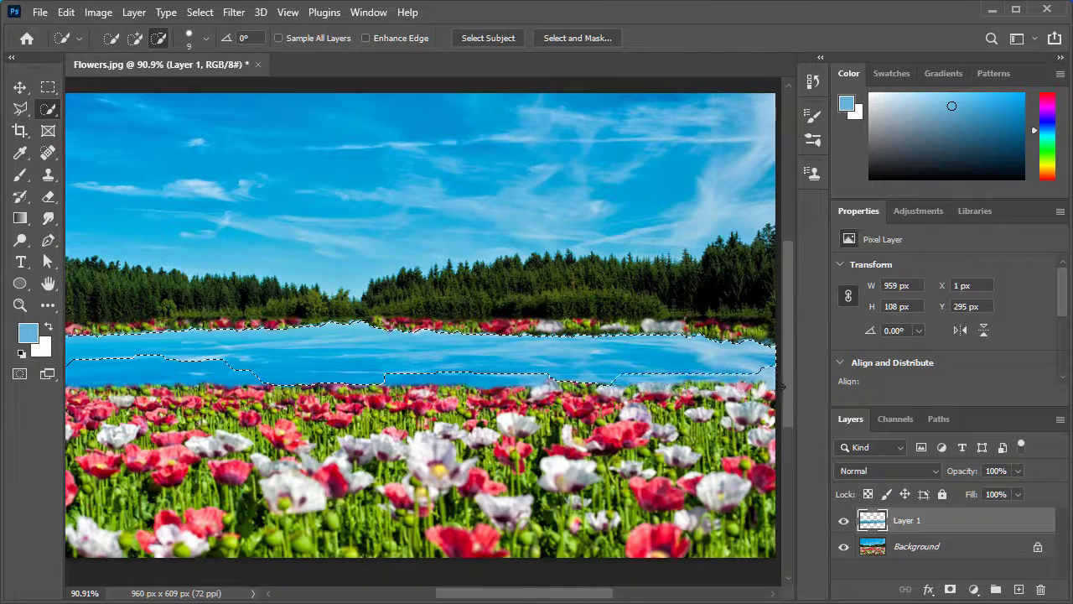
key(alt)
drag(173, 359, 87, 356)
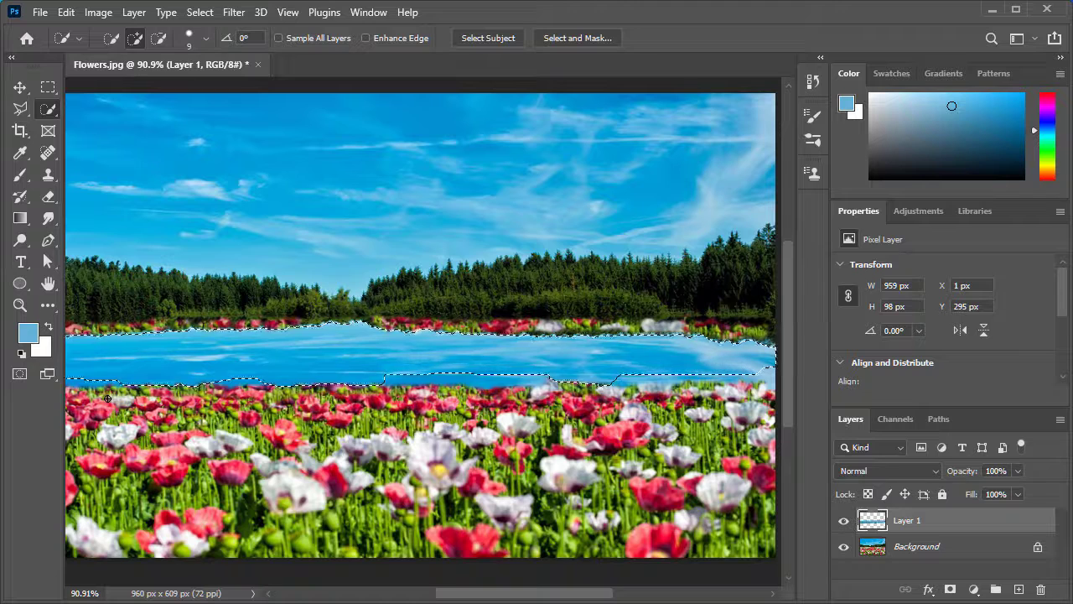
key(alt)
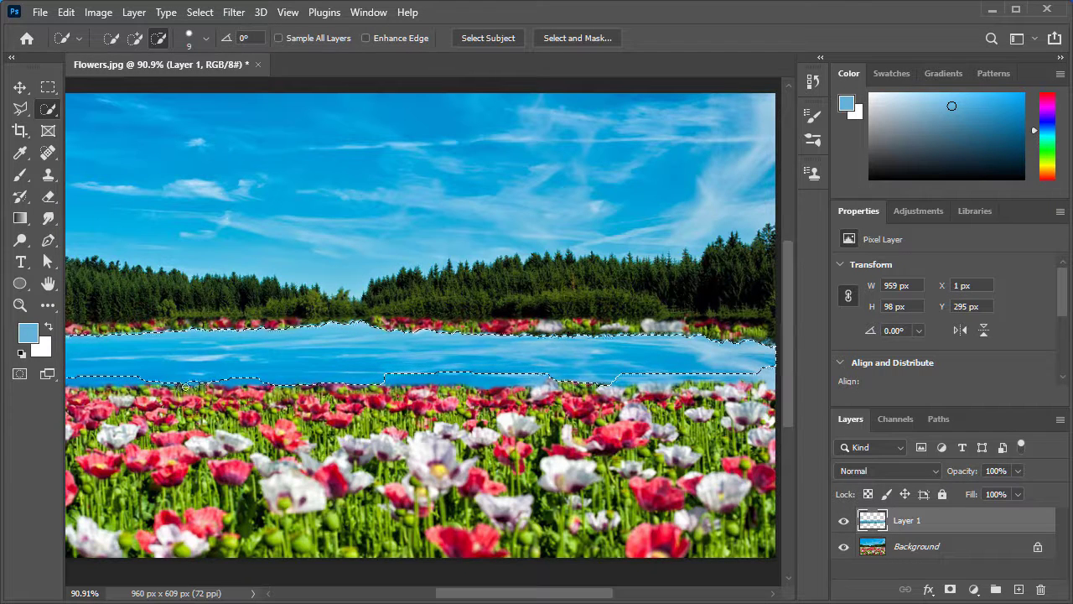
drag(230, 381, 203, 365)
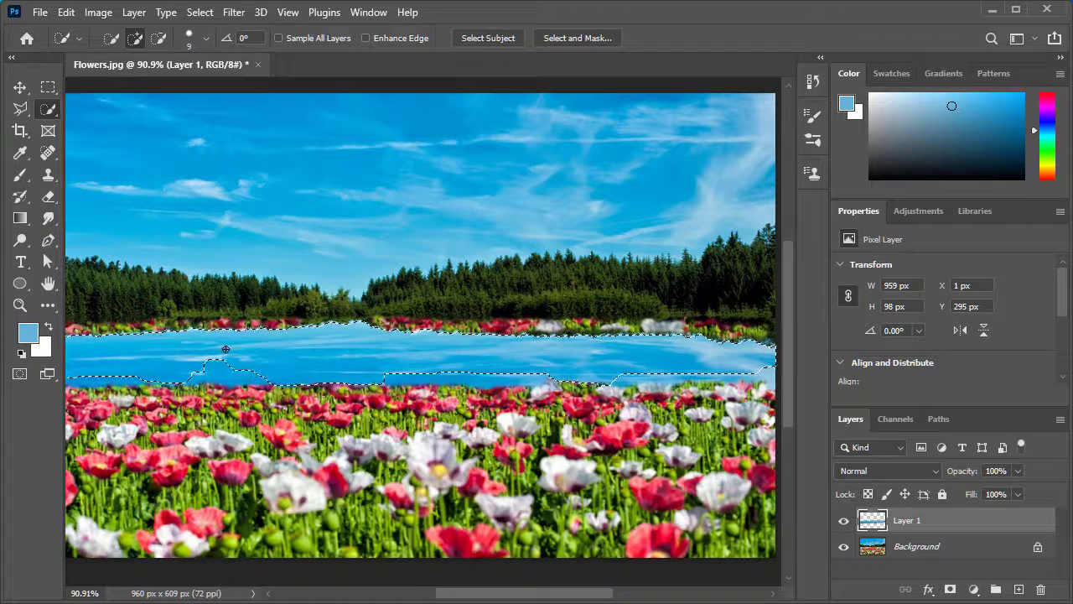
drag(260, 356, 222, 365)
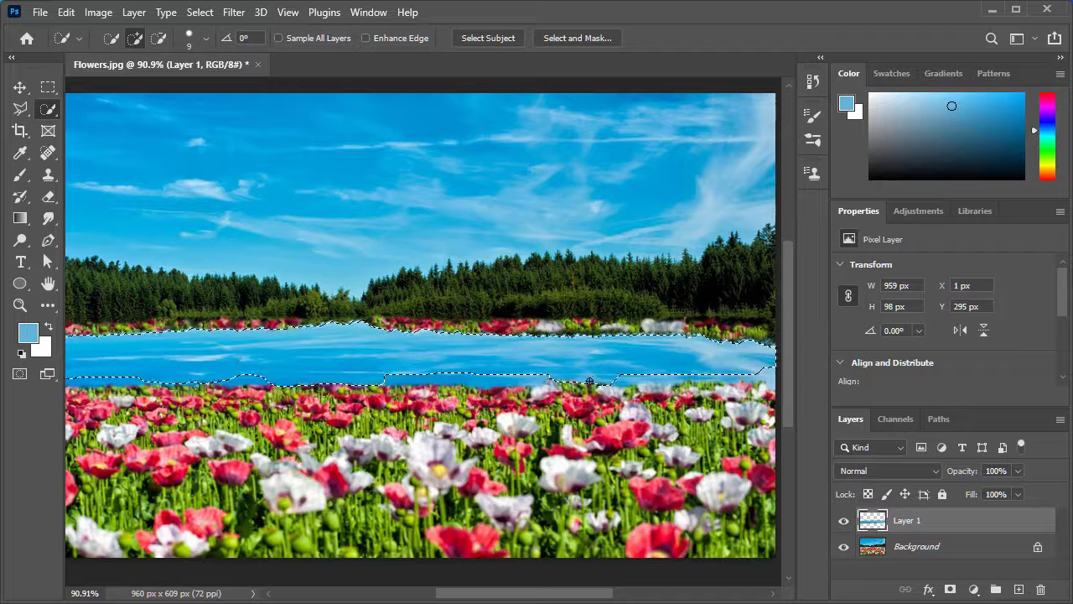
key(alt)
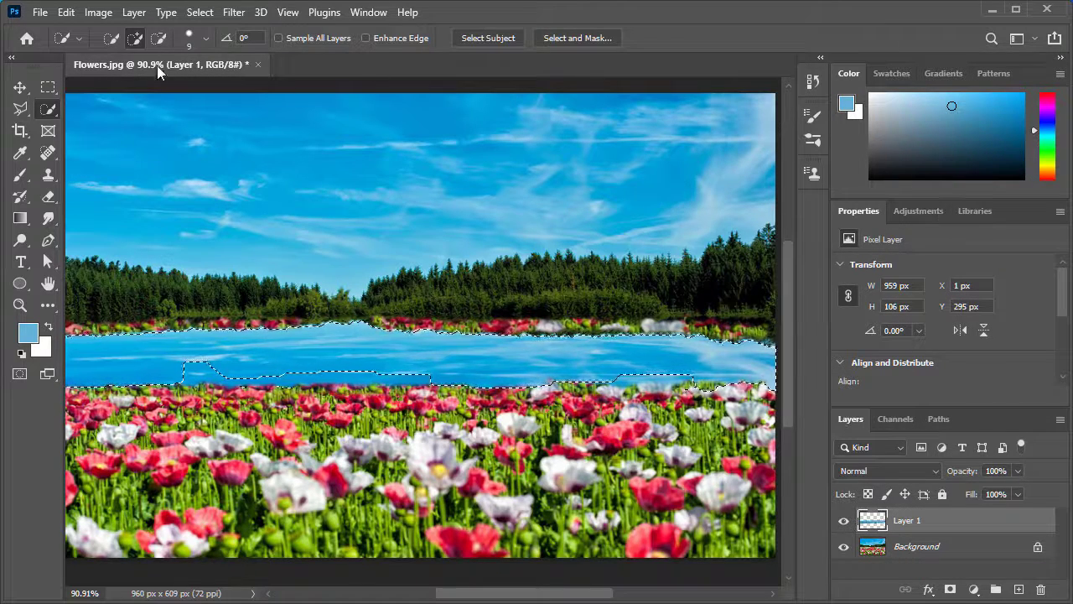
Step: Darken the water with a Levels midtone of 0.88, then deselect
click(99, 15)
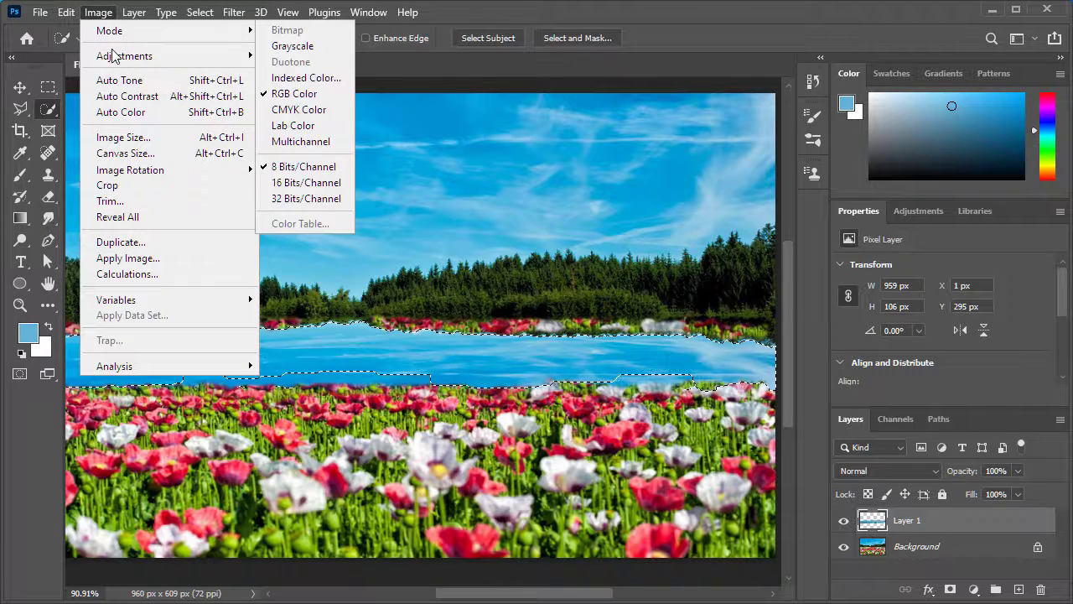
mouse_move(124, 56)
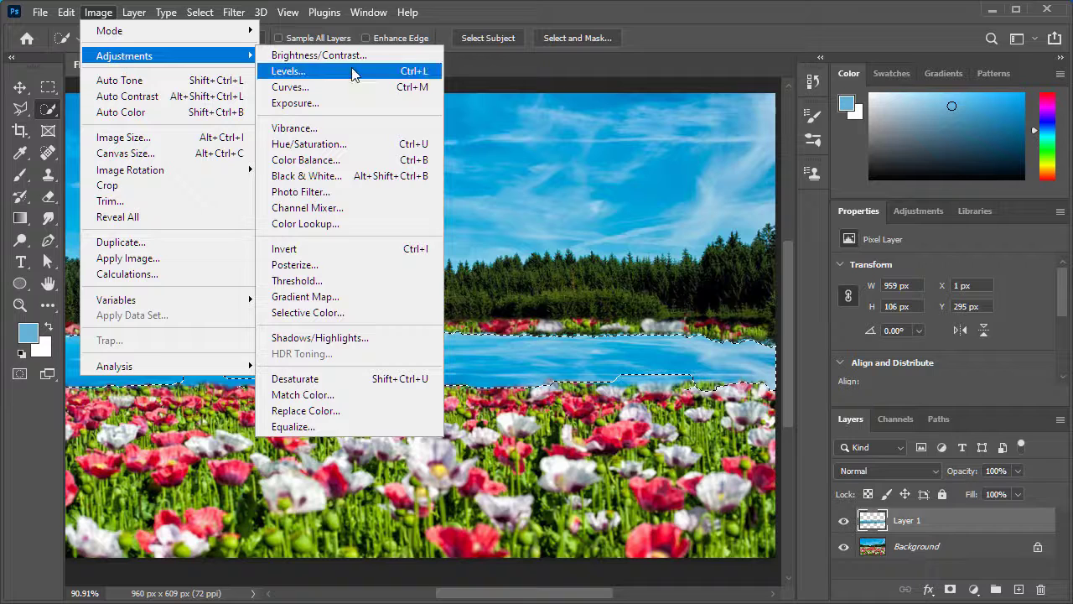
click(317, 71)
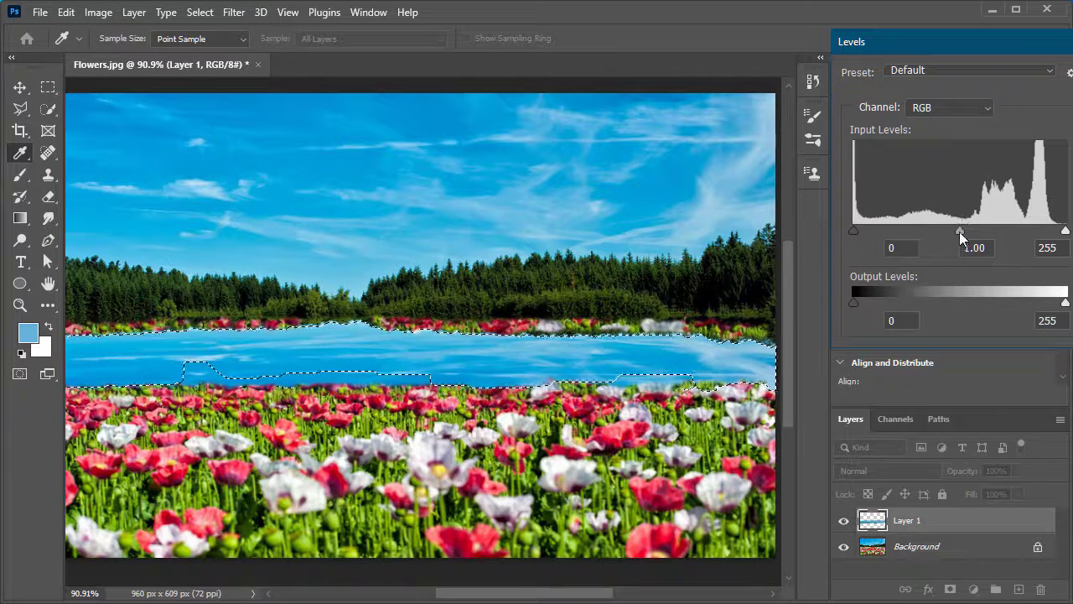
drag(961, 232, 963, 232)
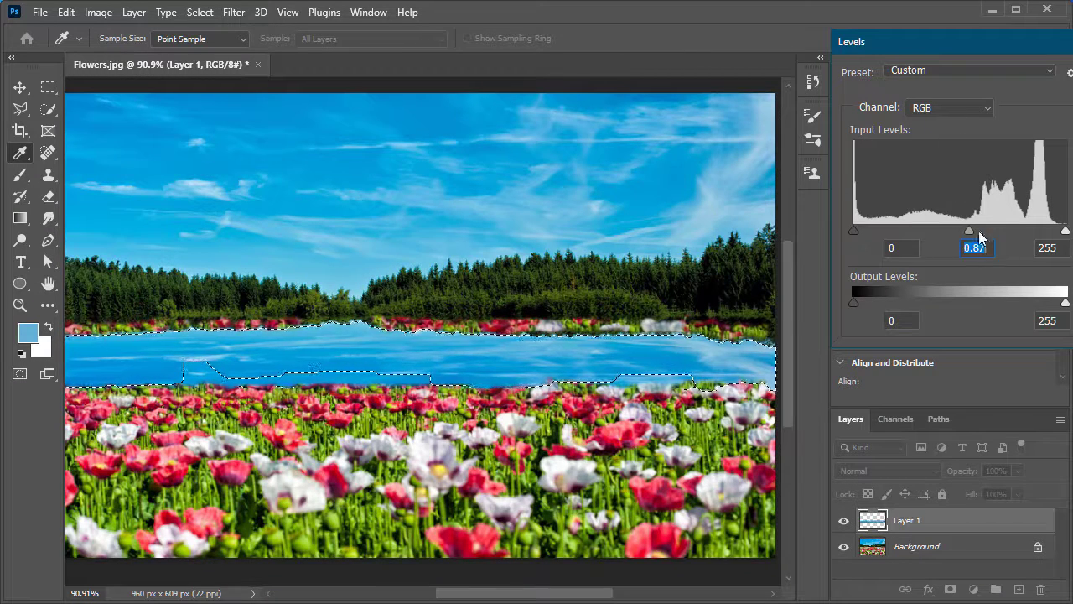
drag(970, 229, 972, 231)
key(Return)
key(ctrl+d)
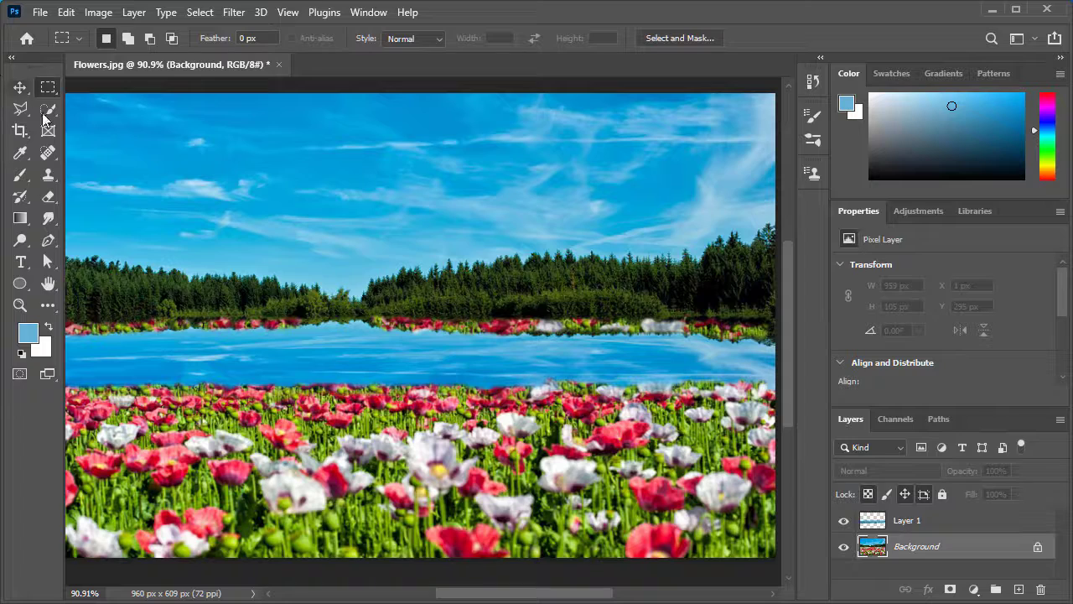
click(48, 110)
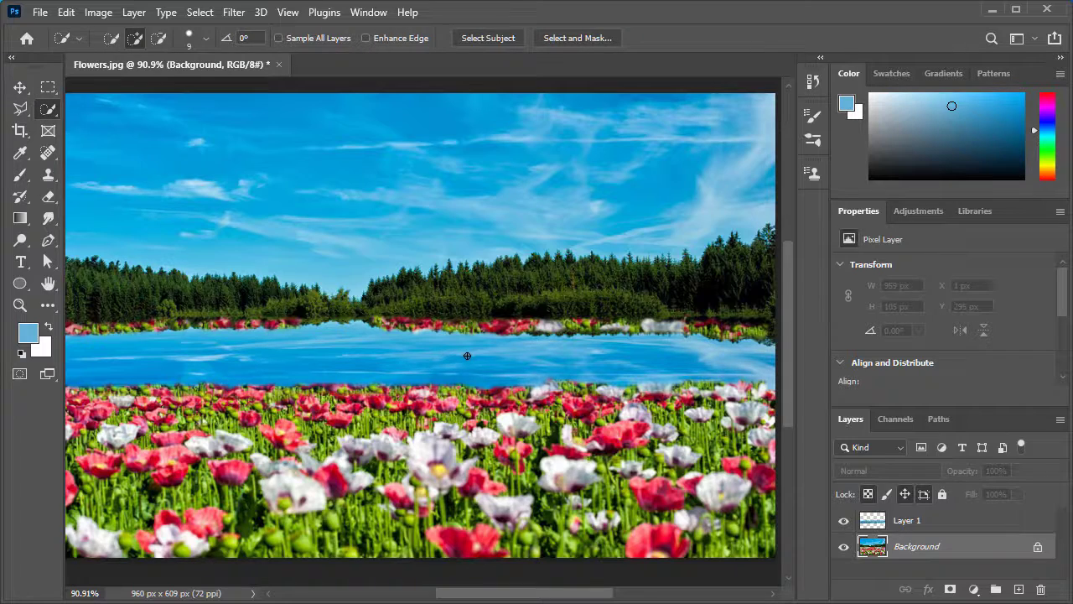
scroll(462, 397, up, 3)
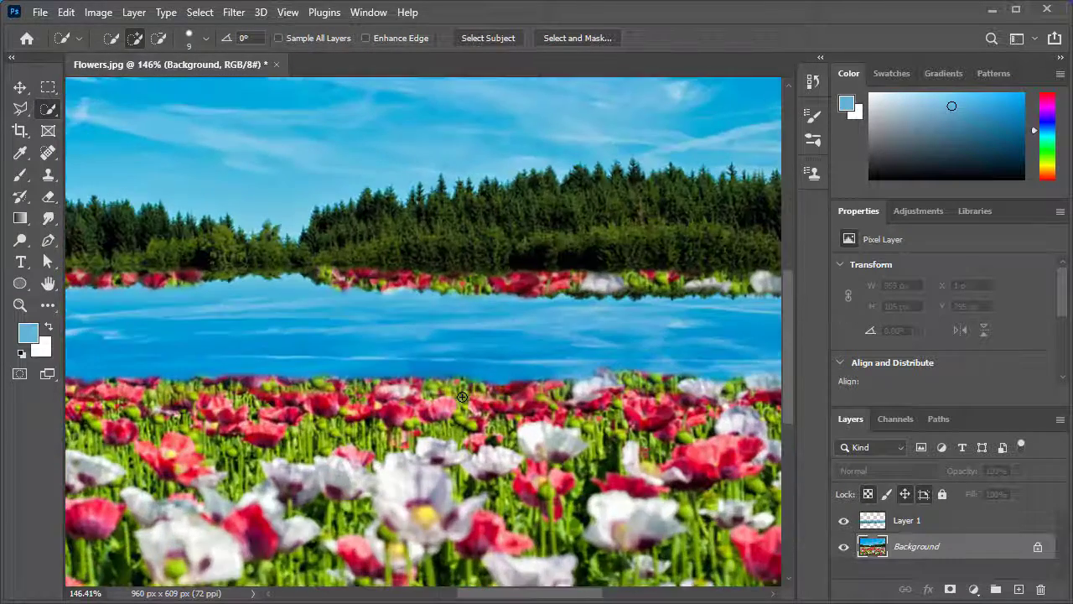
scroll(462, 397, down, 3)
scroll(462, 396, down, 2)
scroll(462, 397, up, 2)
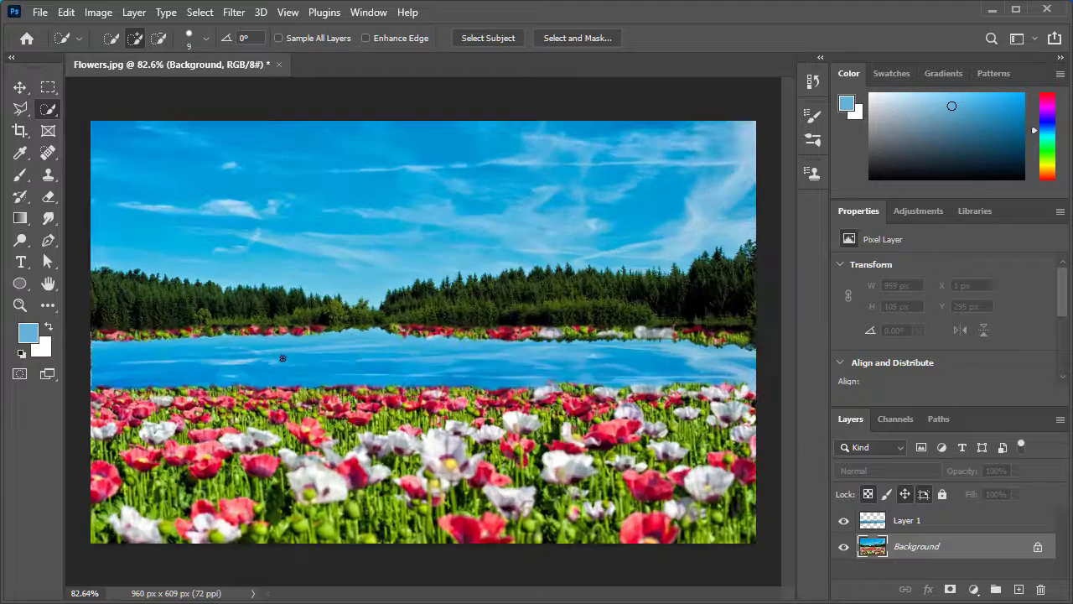
scroll(282, 358, down, 1)
scroll(283, 358, up, 2)
scroll(283, 358, down, 1)
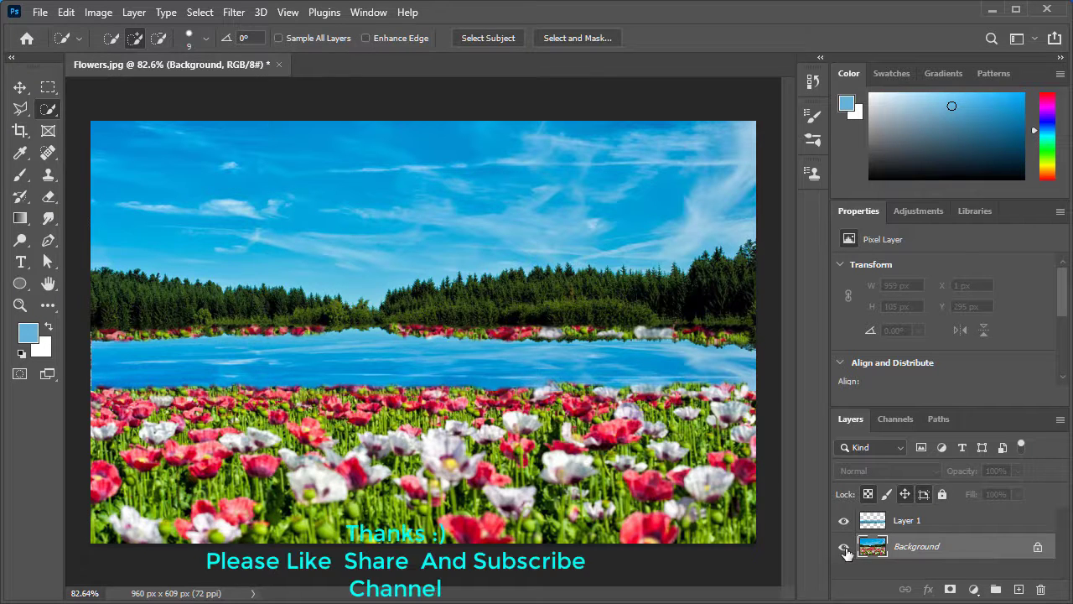
click(844, 522)
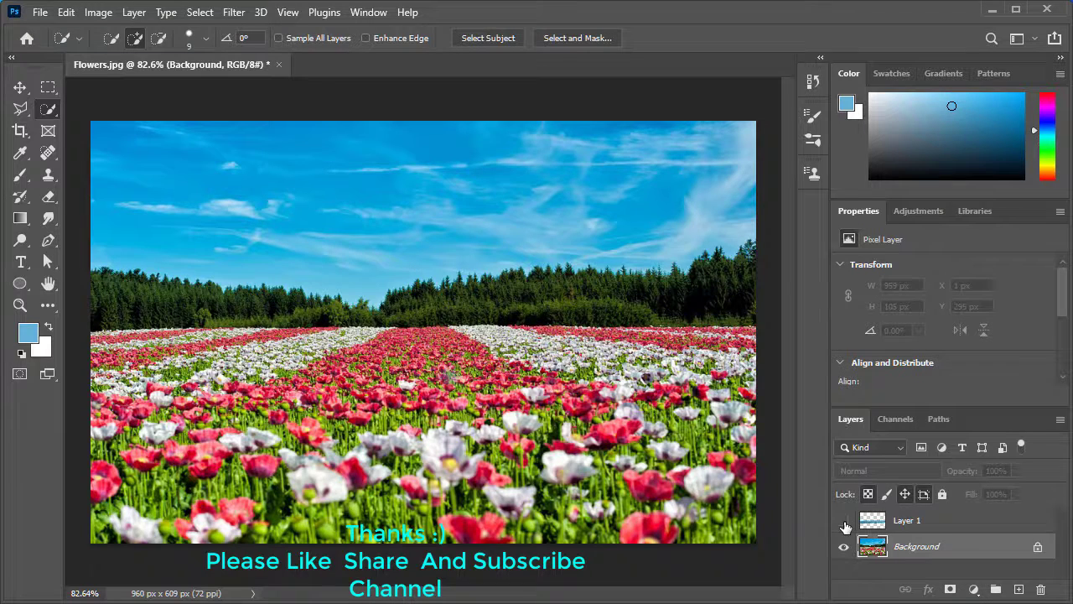
click(845, 523)
scroll(444, 341, down, 3)
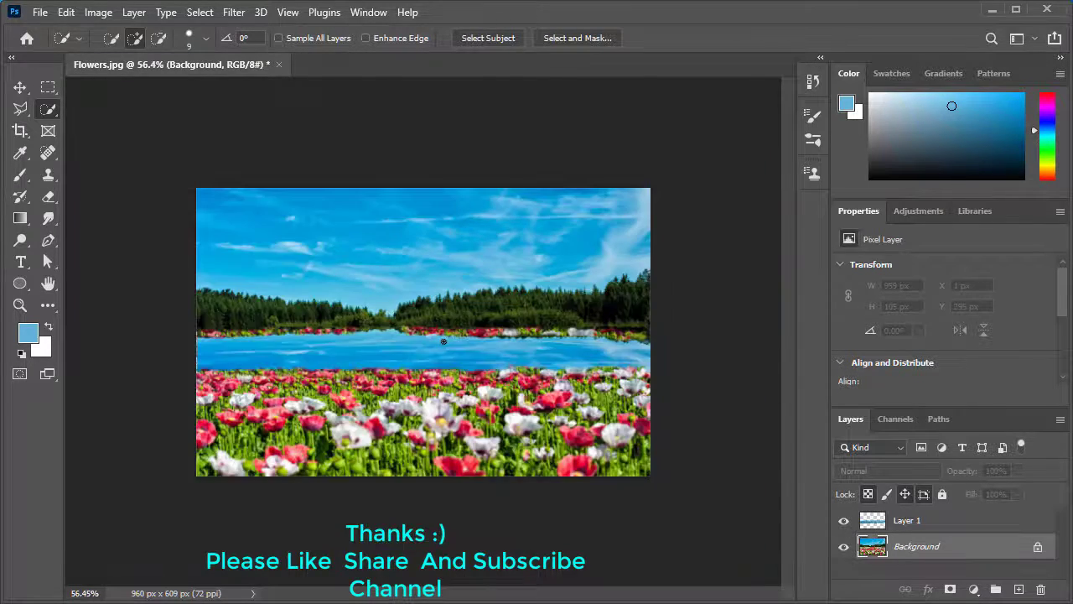
scroll(443, 340, up, 2)
scroll(444, 340, up, 3)
scroll(443, 340, down, 3)
scroll(444, 340, up, 1)
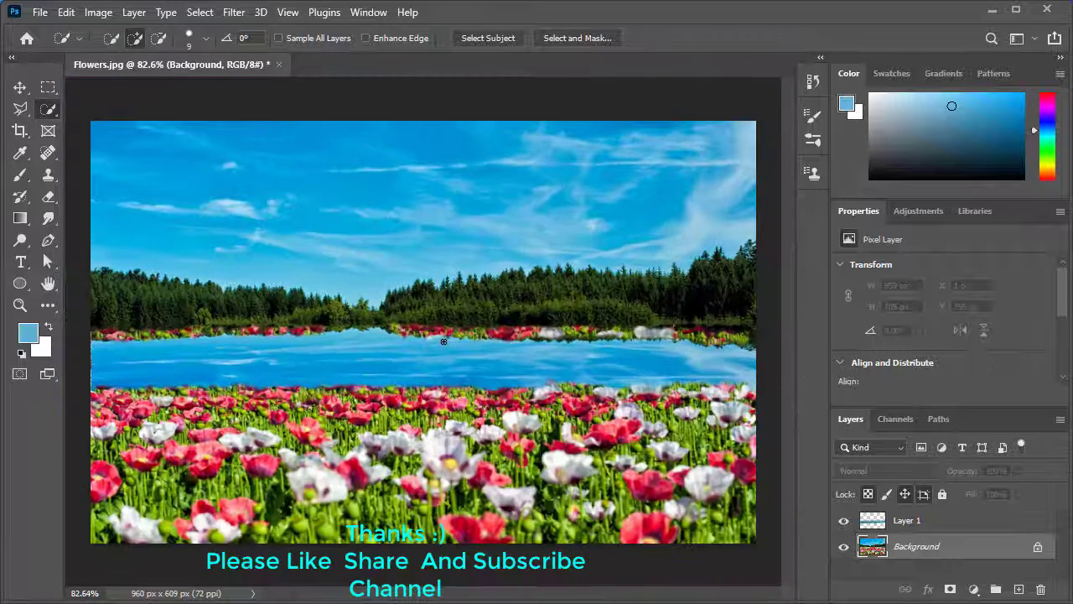
scroll(444, 340, down, 1)
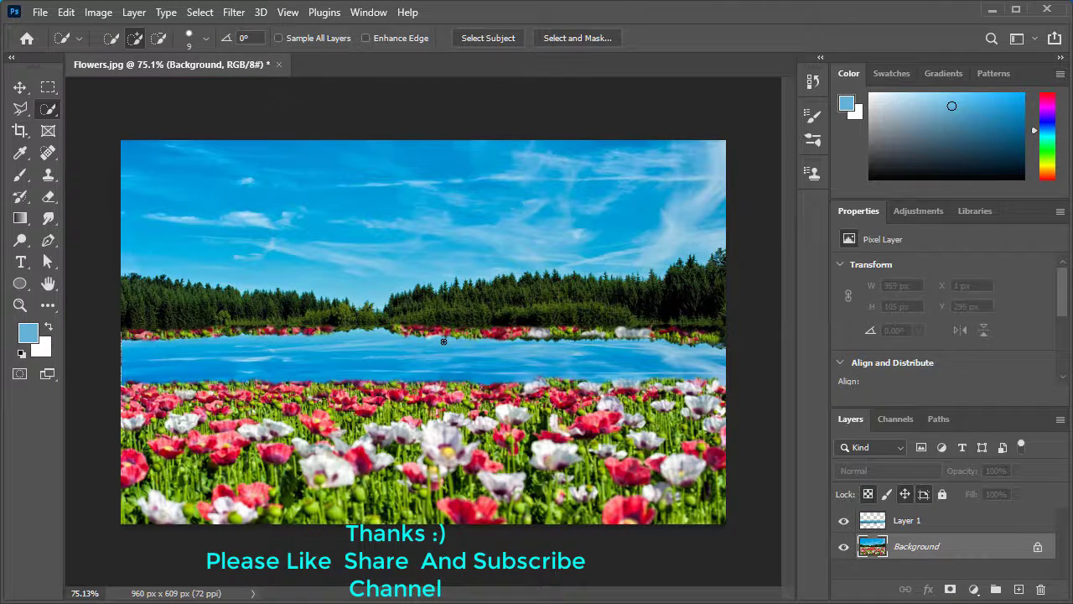